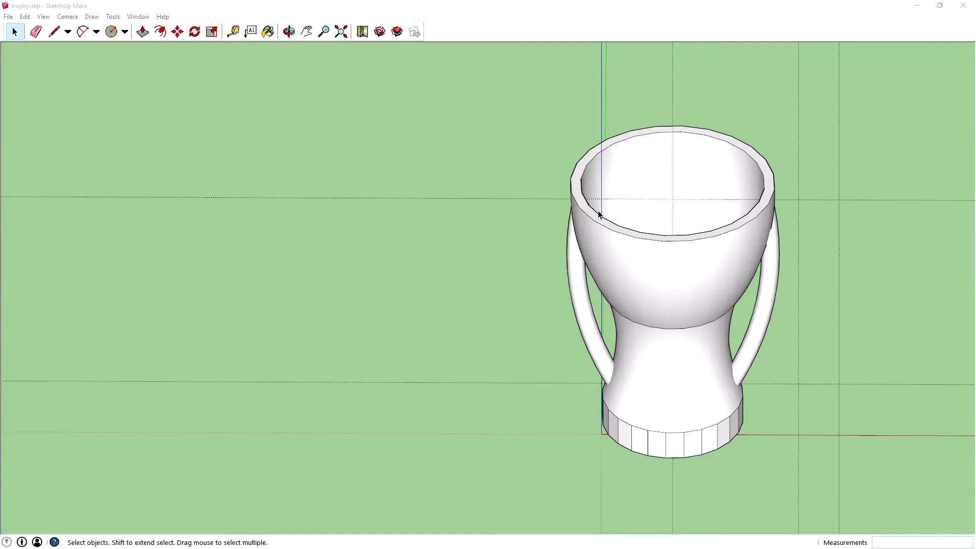
# Select the trophy group and explode it into loose faces and edges
pyautogui.moveTo(869, 217)
pyautogui.mouseDown(button='middle')
pyautogui.moveTo(767, 226)
pyautogui.moveTo(863, 234)
pyautogui.mouseUp(button='middle')
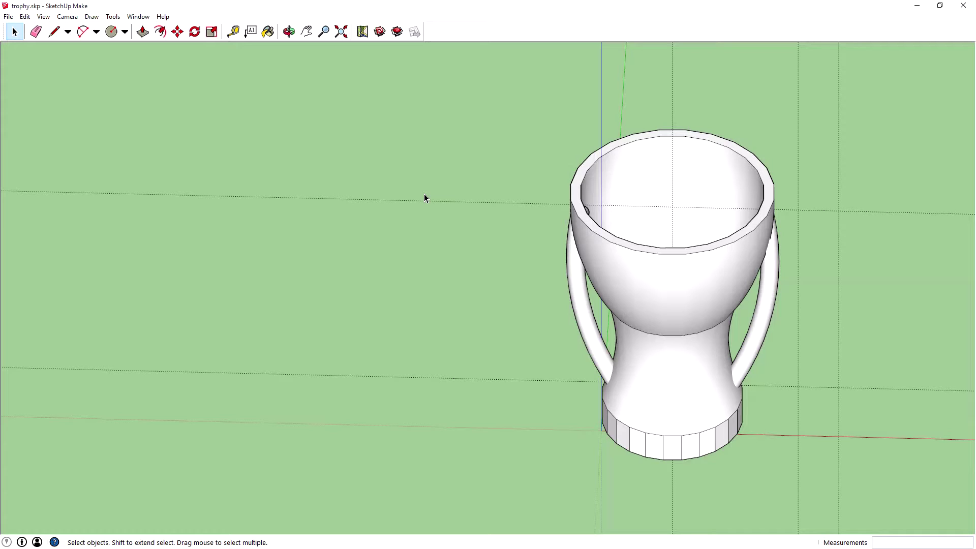
pyautogui.click(562, 261)
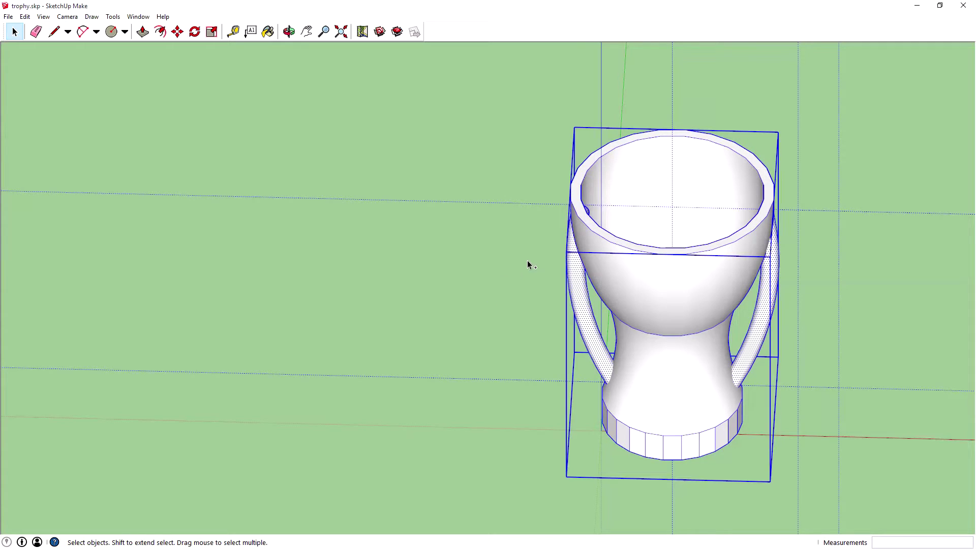
pyautogui.rightClick(654, 267)
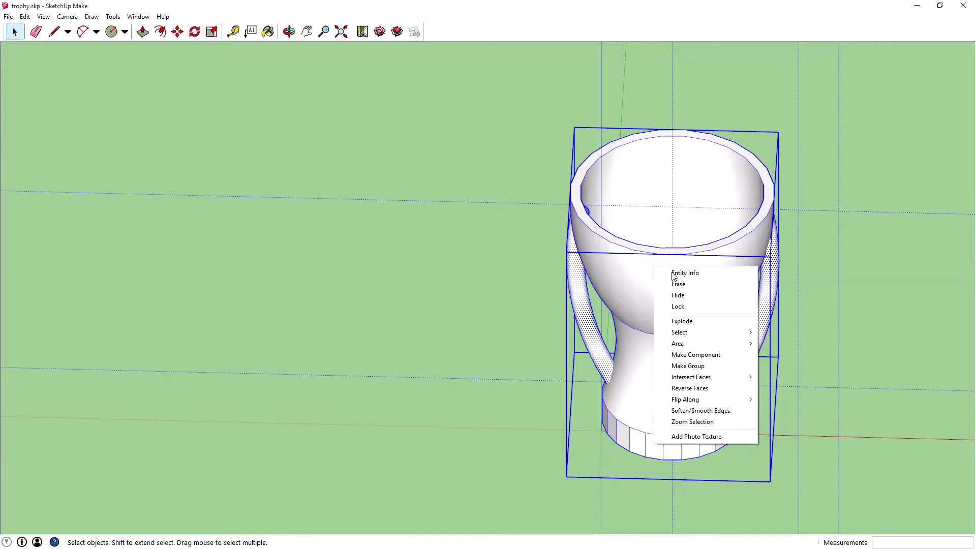
pyautogui.click(682, 321)
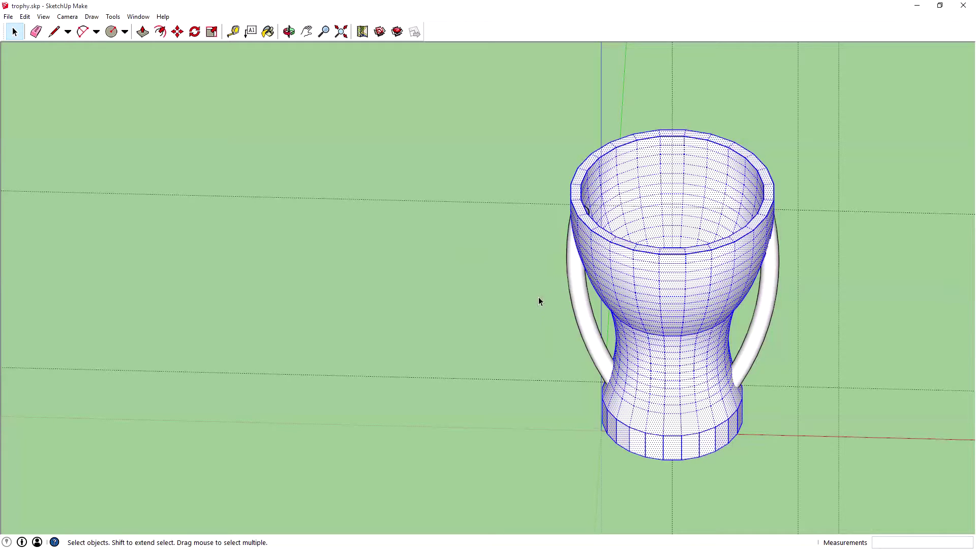
# Select all the exploded geometry and make it a component named 'Trophy'
pyautogui.hotkey('ctrl', 'a')
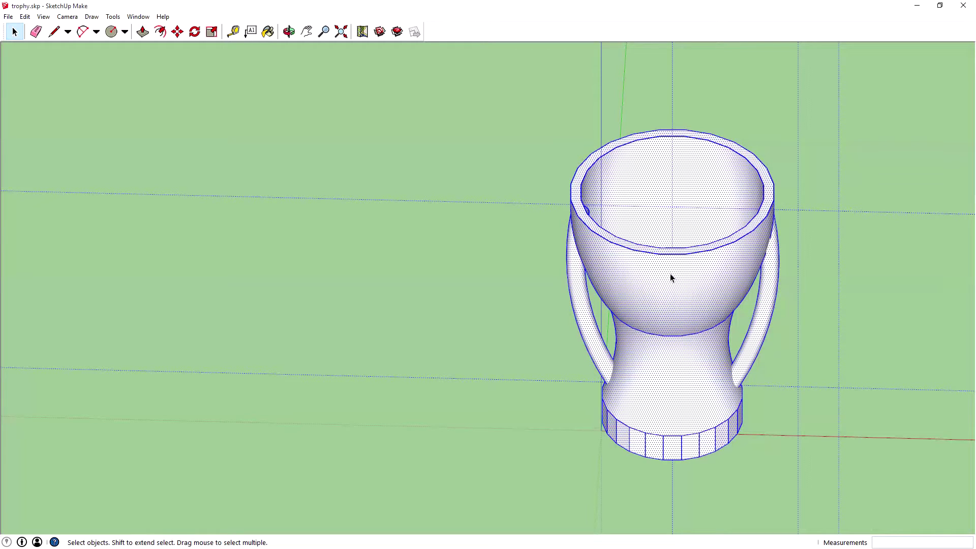
pyautogui.rightClick(671, 274)
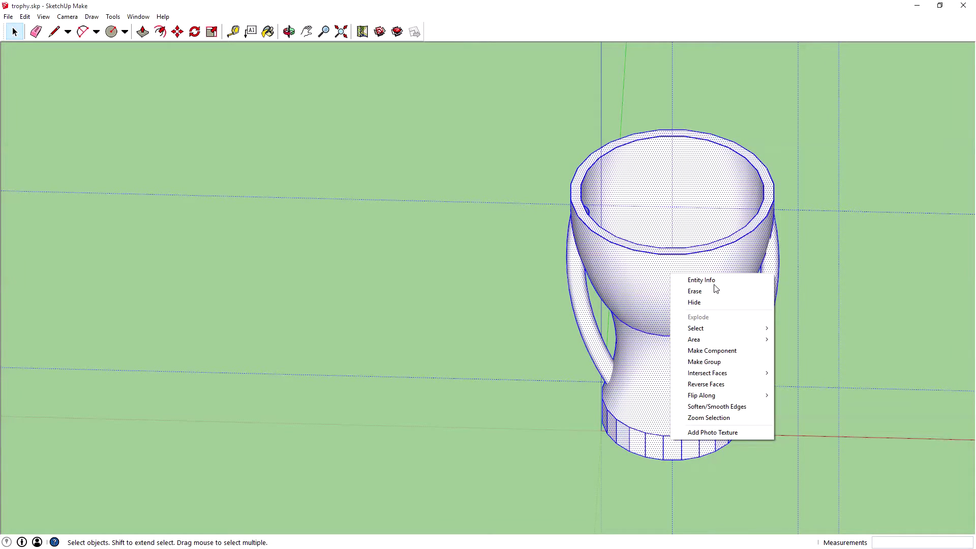
pyautogui.click(719, 351)
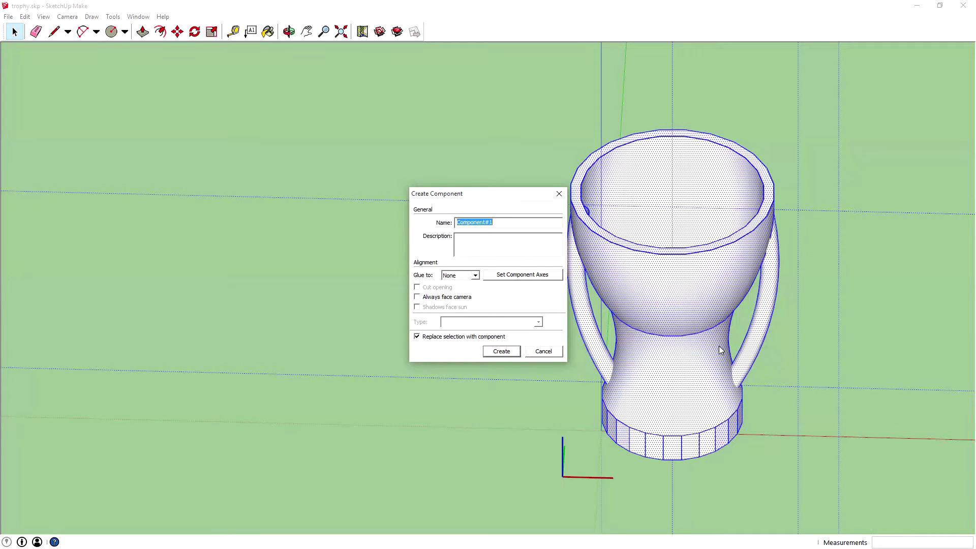
pyautogui.write('Trophy')
pyautogui.click(502, 351)
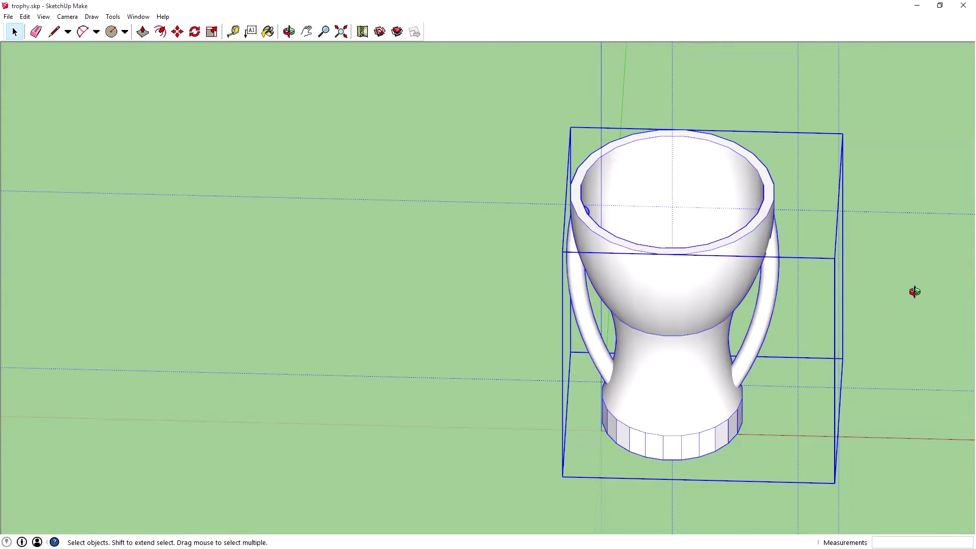
pyautogui.moveTo(901, 290); pyautogui.dragTo(920, 221, button='middle')
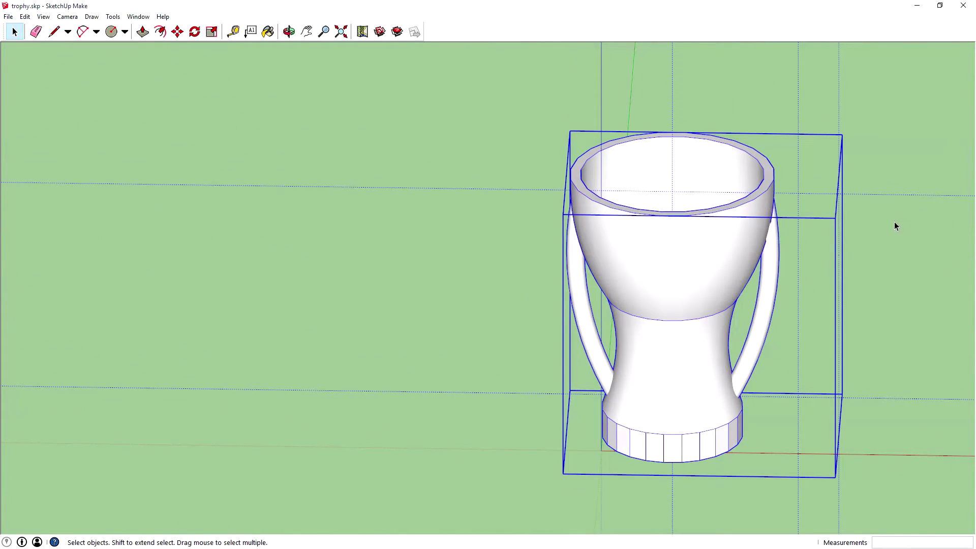
# Deselect the trophy and erase the three vertical and two horizontal guide lines around it
pyautogui.click(869, 207)
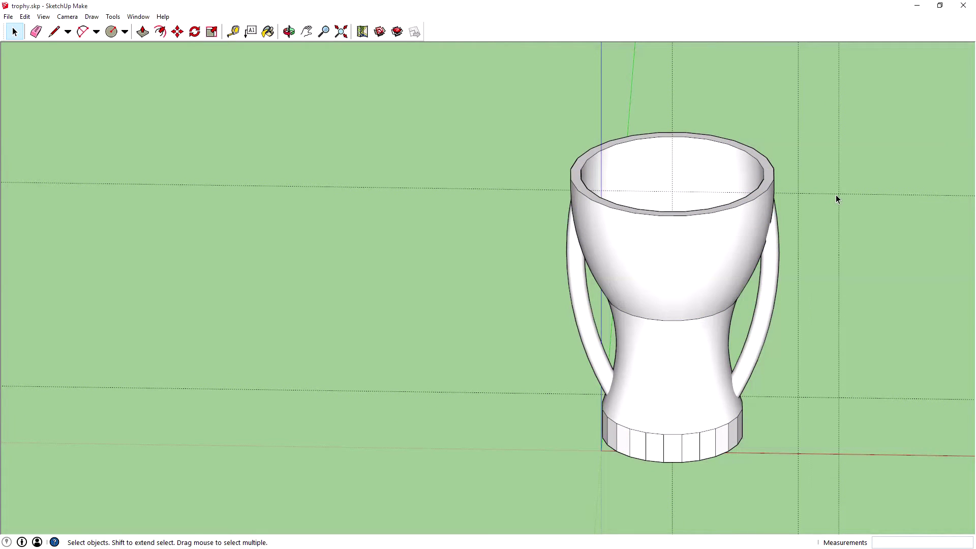
pyautogui.rightClick(838, 197)
pyautogui.click(859, 206)
pyautogui.rightClick(798, 182)
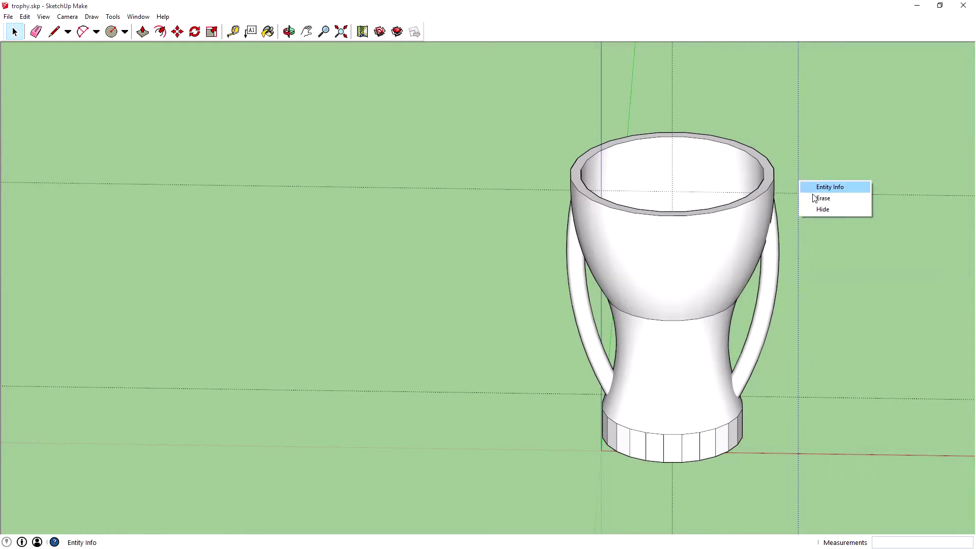
pyautogui.click(813, 199)
pyautogui.rightClick(812, 195)
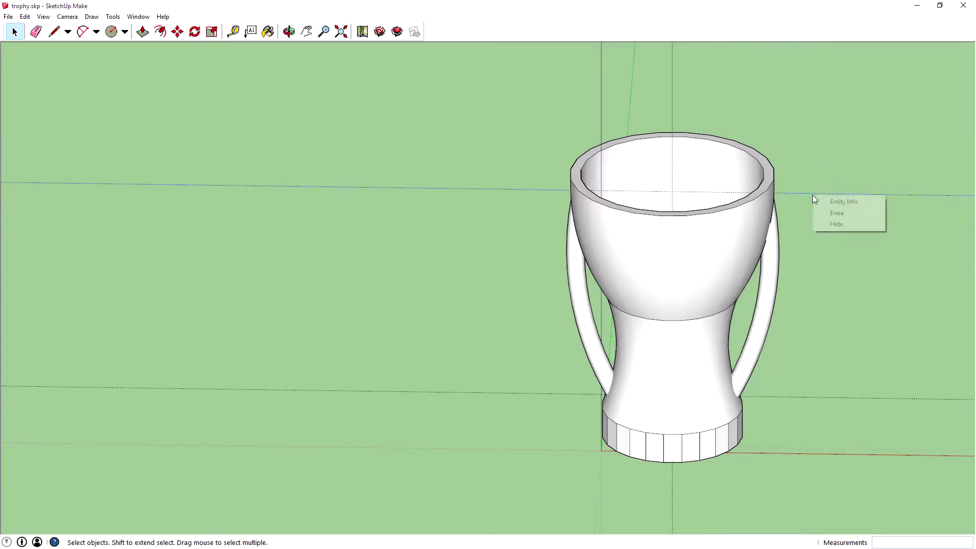
pyautogui.click(833, 213)
pyautogui.rightClick(673, 119)
pyautogui.click(697, 135)
pyautogui.moveTo(738, 108); pyautogui.dragTo(731, 171, button='middle')
pyautogui.rightClick(786, 399)
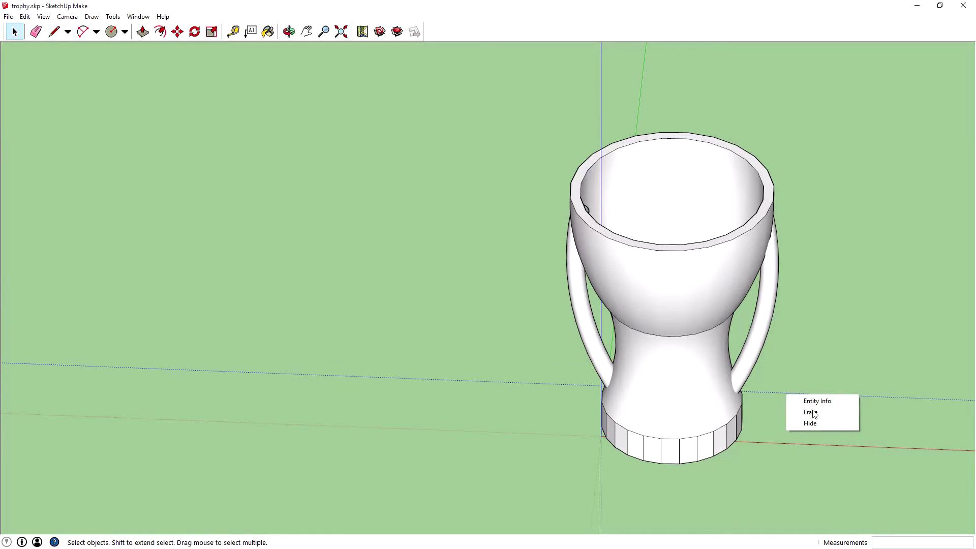
pyautogui.click(803, 410)
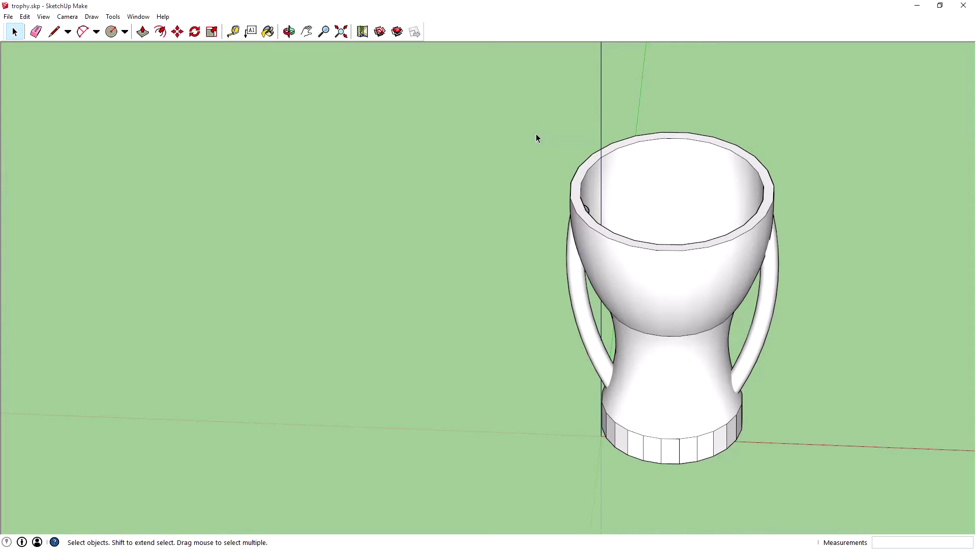
# Box-select the whole trophy and make it a new component named 'Trophy'
pyautogui.moveTo(515, 107); pyautogui.dragTo(874, 508)
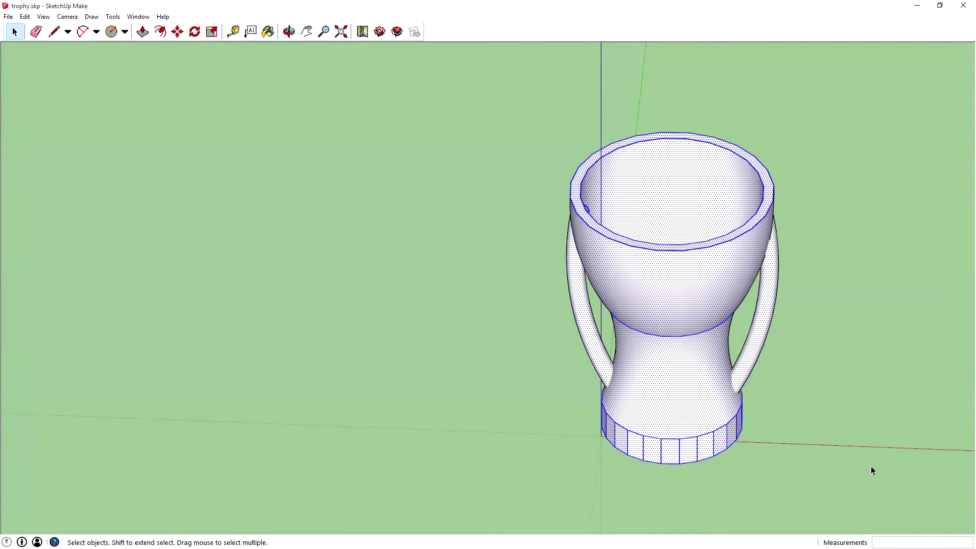
pyautogui.rightClick(642, 260)
pyautogui.click(694, 332)
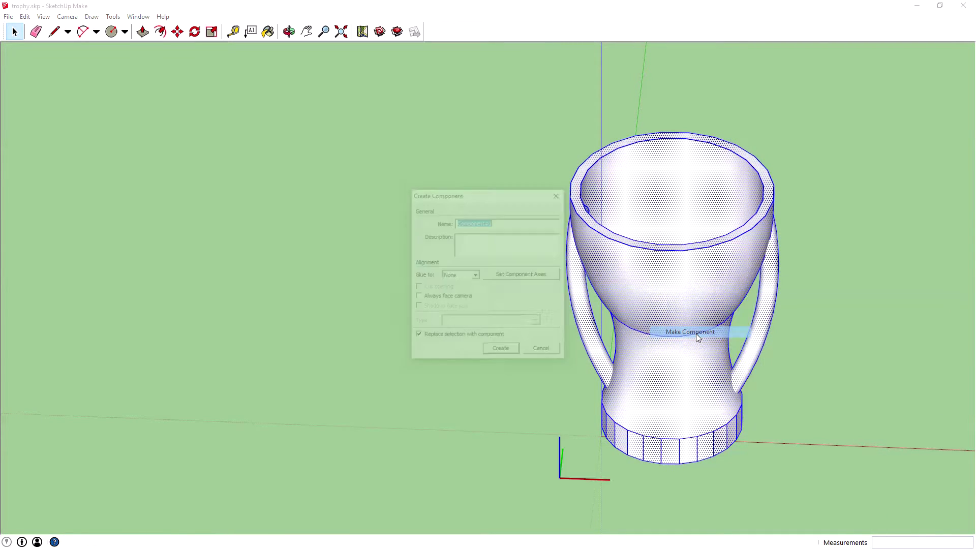
pyautogui.write('Trh')
pyautogui.write('ophy')
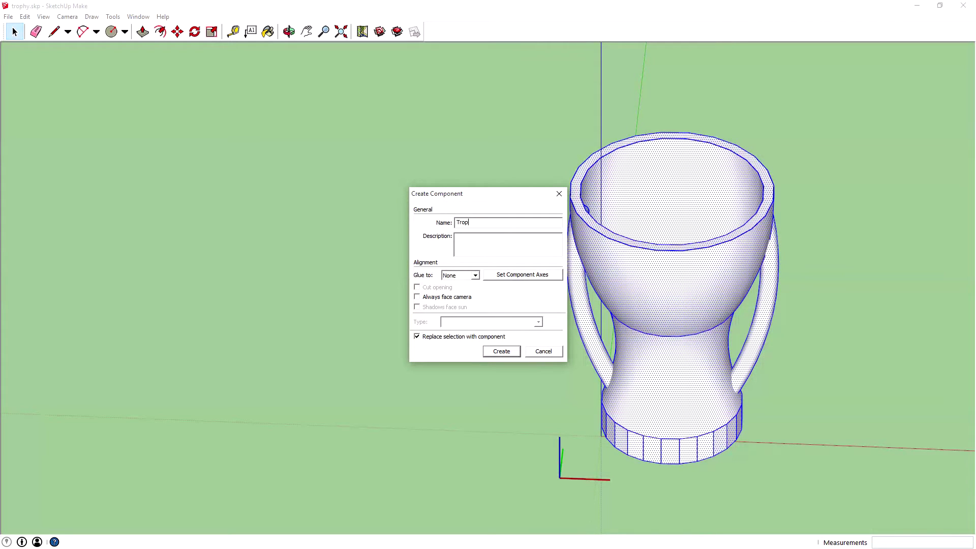
pyautogui.click(500, 352)
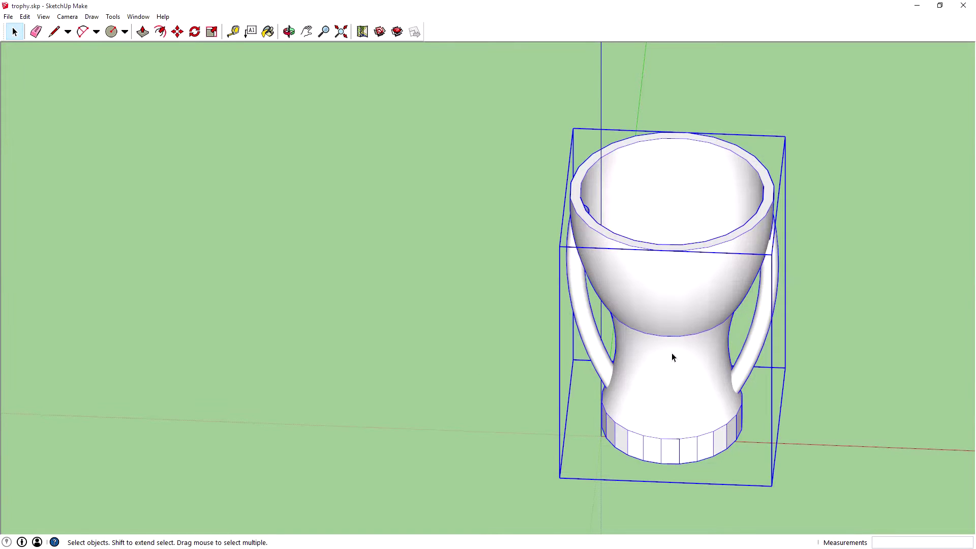
# Orbit and zoom into a close front view of the cup, then clear the selection
pyautogui.moveTo(436, 266); pyautogui.dragTo(462, 333, button='middle')
pyautogui.moveTo(465, 223); pyautogui.dragTo(664, 201, button='middle')
pyautogui.press('space')
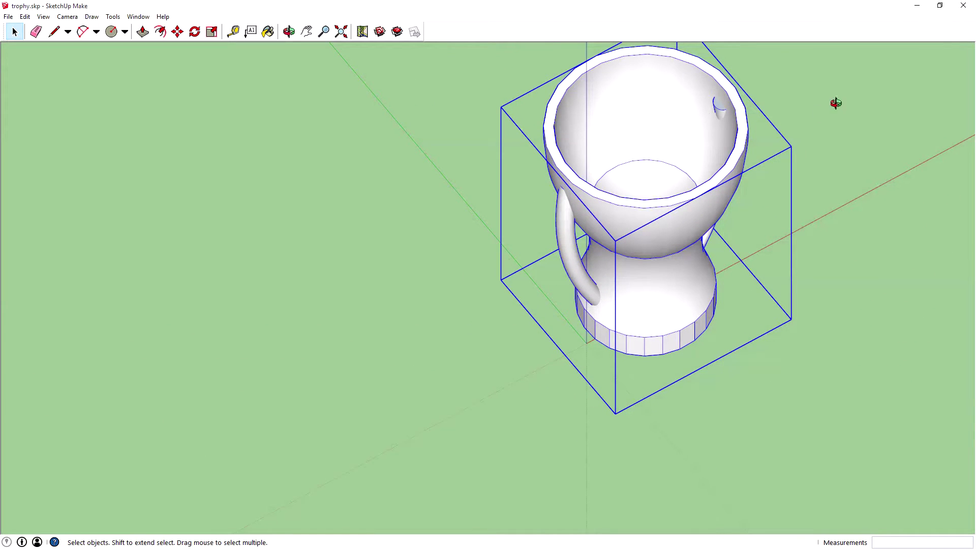
pyautogui.moveTo(827, 101); pyautogui.dragTo(633, 166, button='middle')
pyautogui.scroll(6, 672, 242)
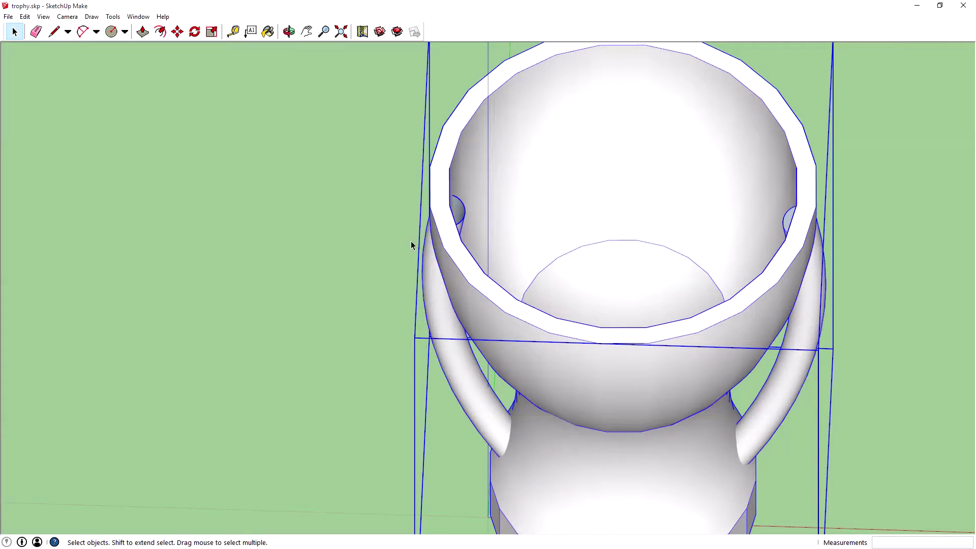
pyautogui.scroll(1, 269, 203)
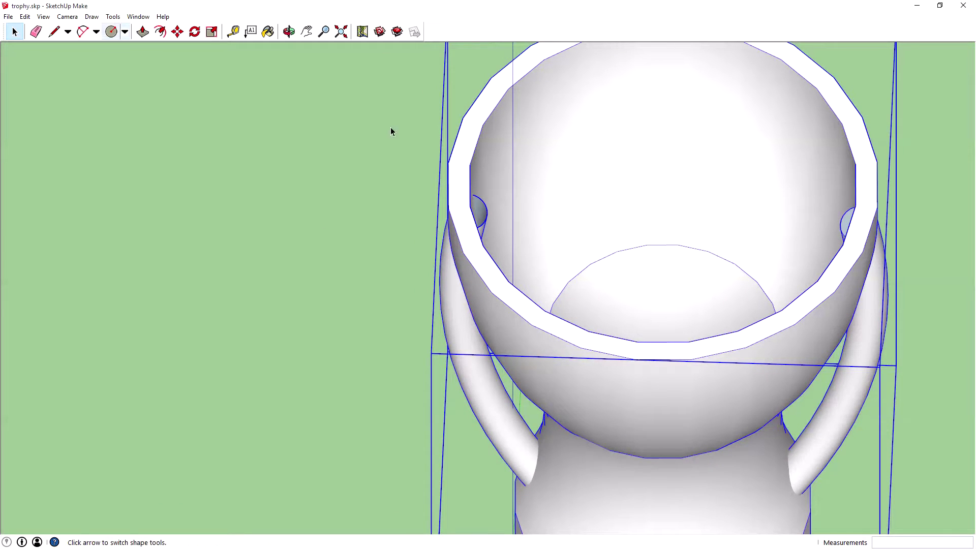
pyautogui.rightClick(669, 197)
pyautogui.click(586, 224)
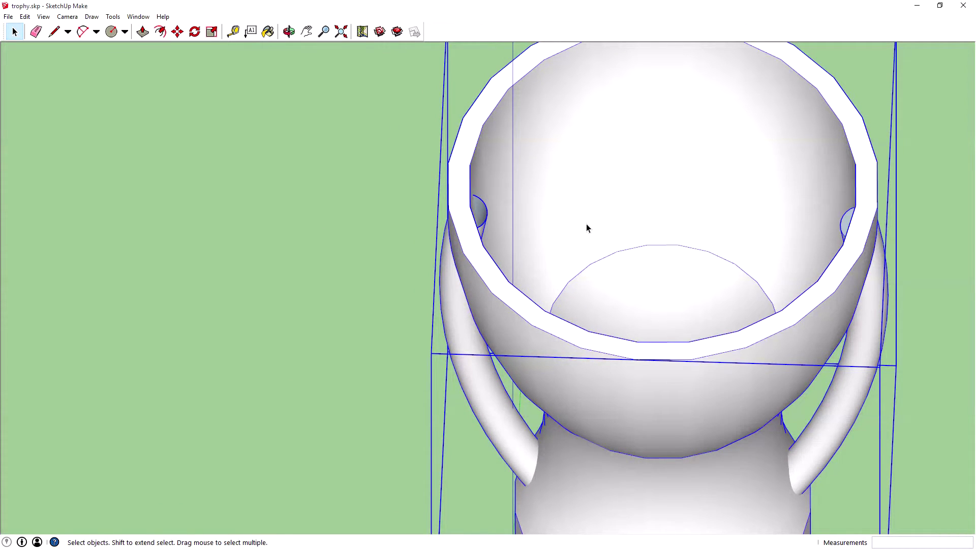
pyautogui.click(593, 229)
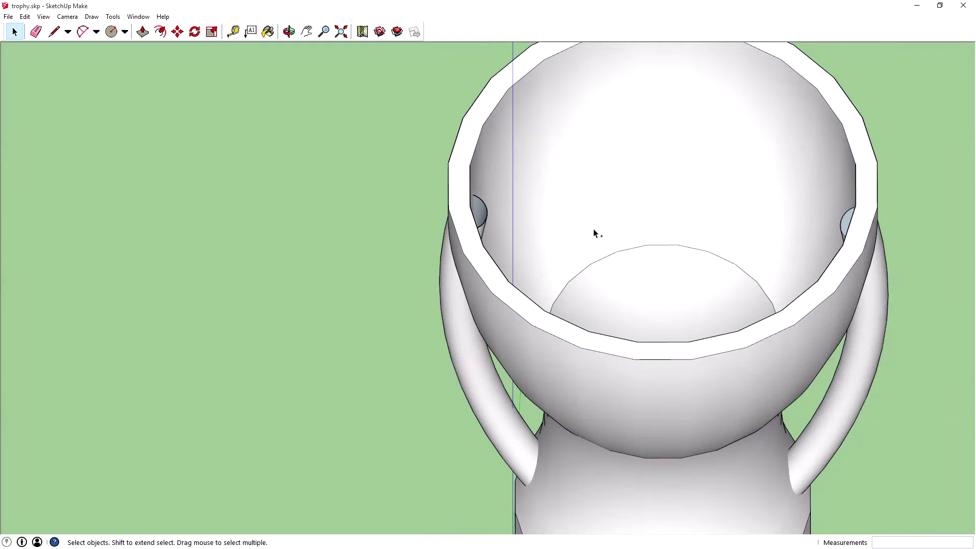
# Select the left handle's surface, delete it, then undo the deletion
pyautogui.click(483, 214)
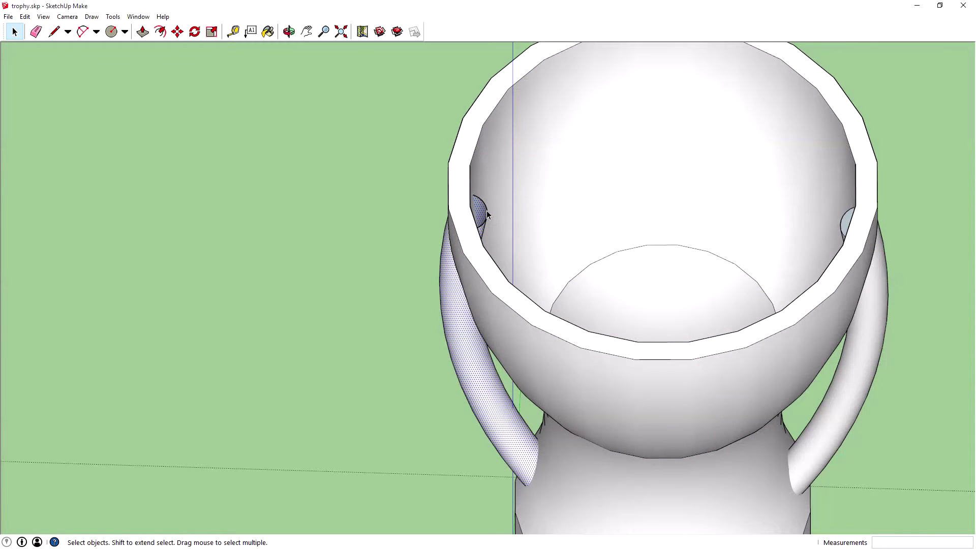
pyautogui.tripleClick(487, 214)
pyautogui.click(484, 214)
pyautogui.press('Delete')
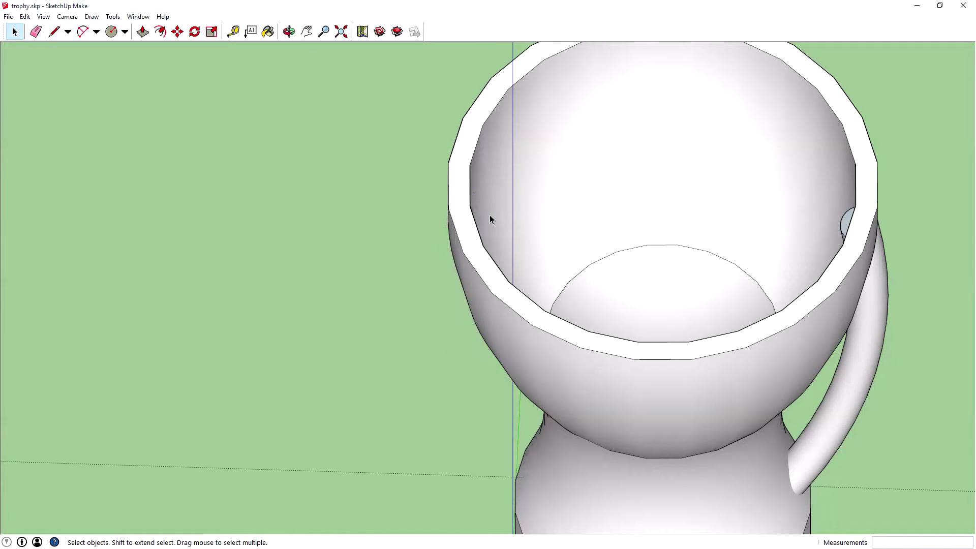
pyautogui.hotkey('ctrl', 'z')
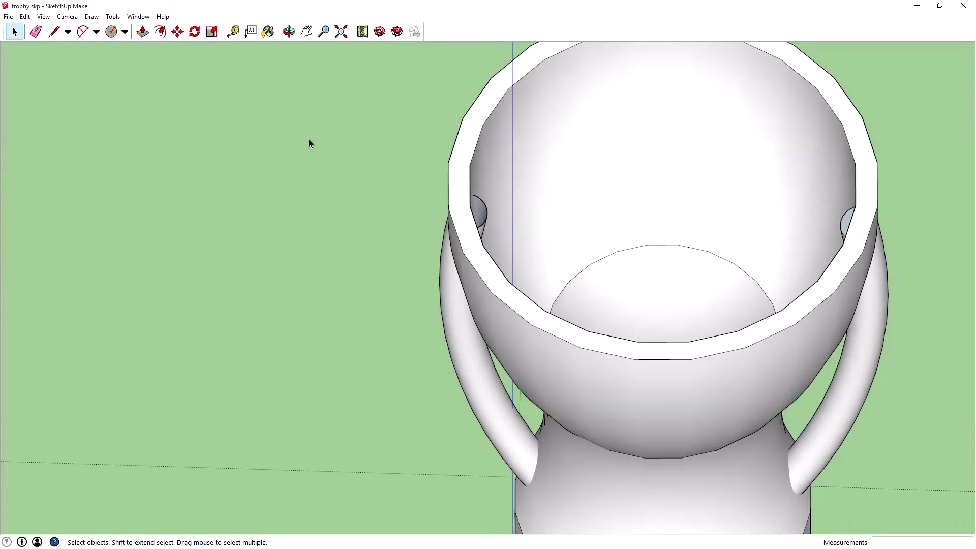
# Select the entire model and turn it into a component named 'Trophy'
pyautogui.hotkey('ctrl', 'a')
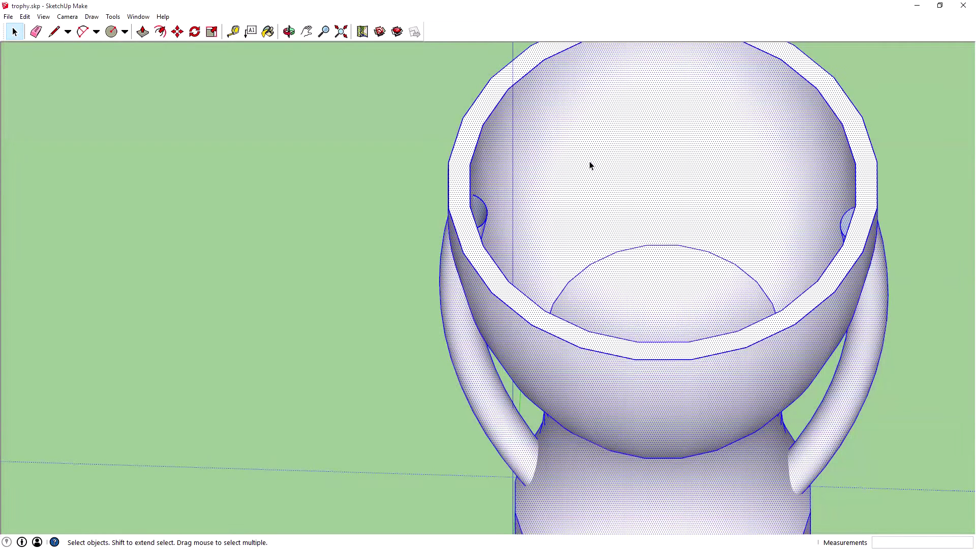
pyautogui.rightClick(590, 163)
pyautogui.click(646, 239)
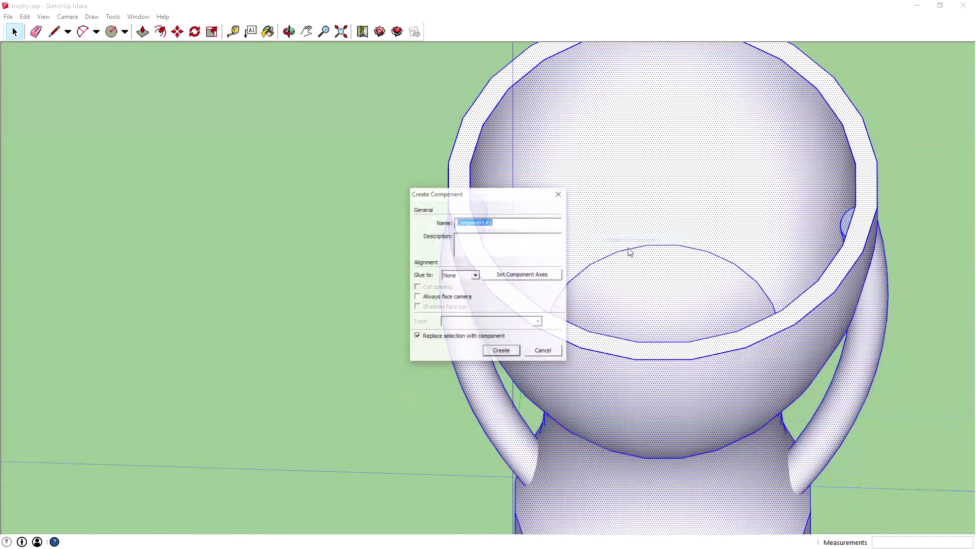
pyautogui.write('Trophy')
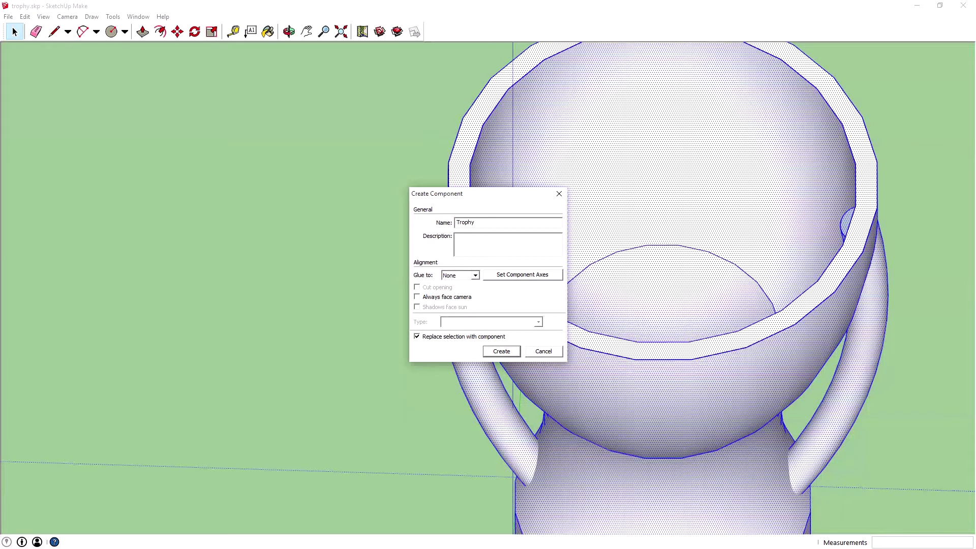
pyautogui.press('Return')
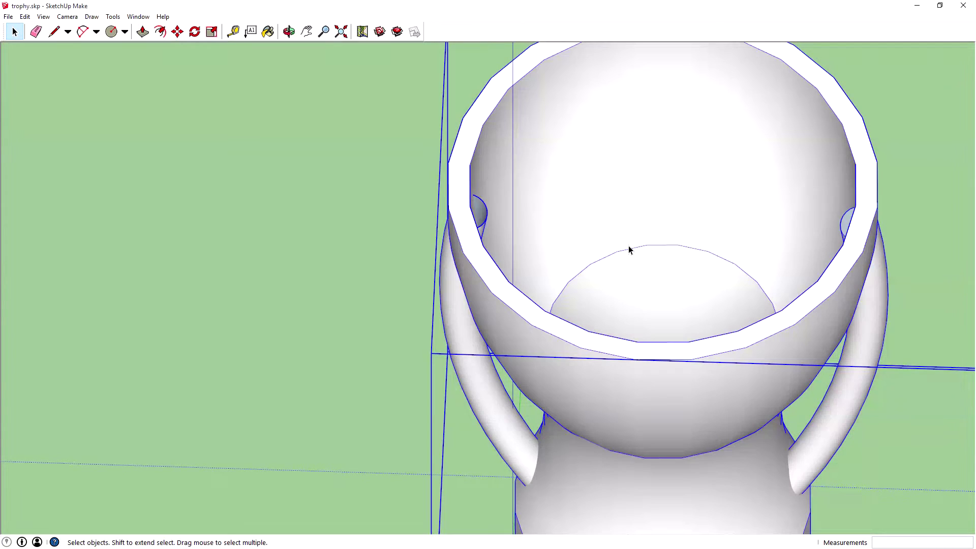
# Deselect, box-select the trophy geometry and start a component, then cancel it
pyautogui.scroll(-5, 660, 240)
pyautogui.scroll(5, 810, 261)
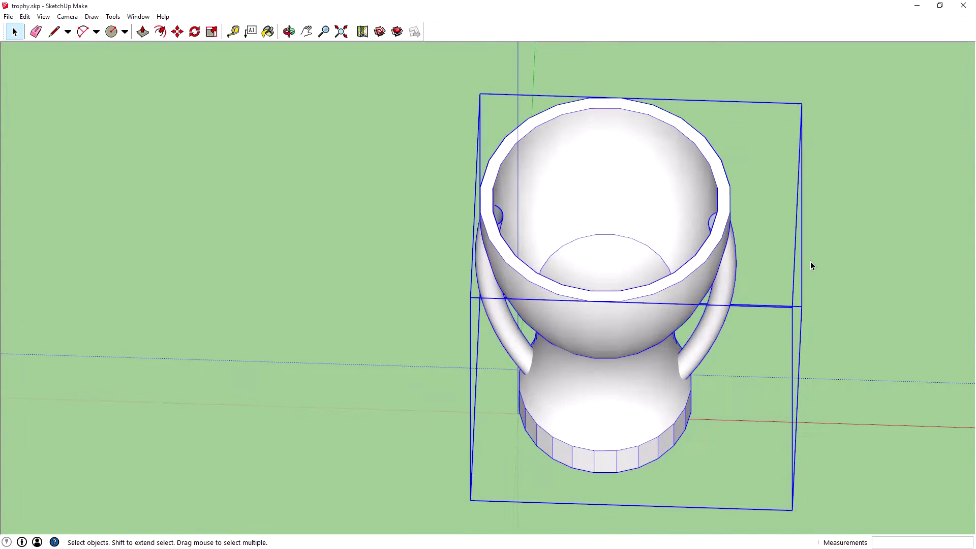
pyautogui.scroll(-3, 735, 273)
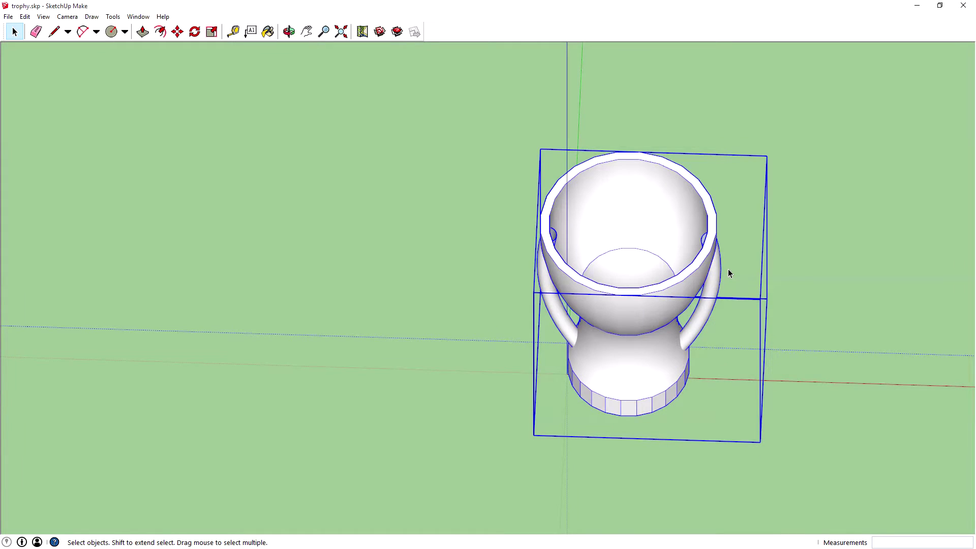
pyautogui.hotkey('ctrl', 't')
pyautogui.moveTo(465, 112); pyautogui.dragTo(728, 465)
pyautogui.rightClick(636, 267)
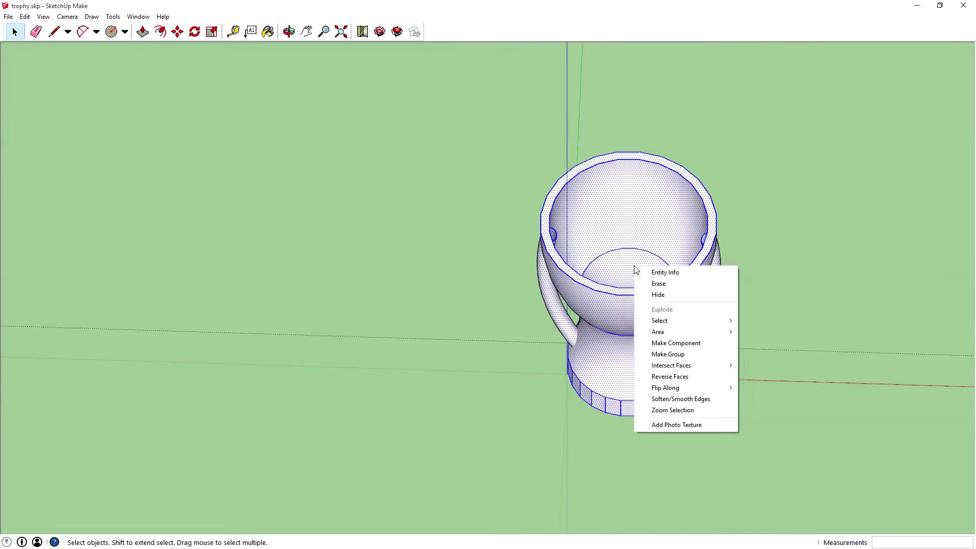
pyautogui.click(684, 343)
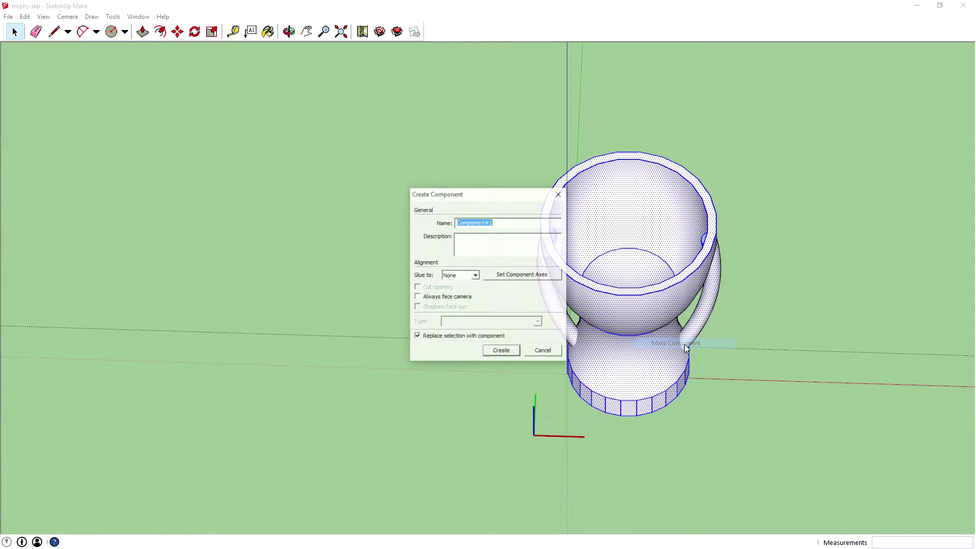
pyautogui.click(557, 194)
# Box-select the trophy again and make it a component named 'Trophy'
pyautogui.moveTo(510, 118); pyautogui.dragTo(726, 464)
pyautogui.rightClick(640, 304)
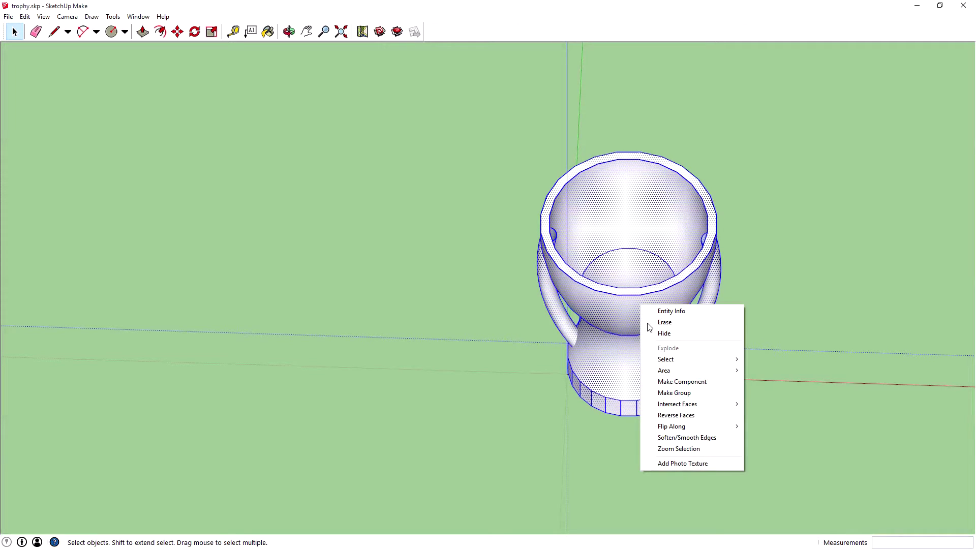
pyautogui.click(676, 381)
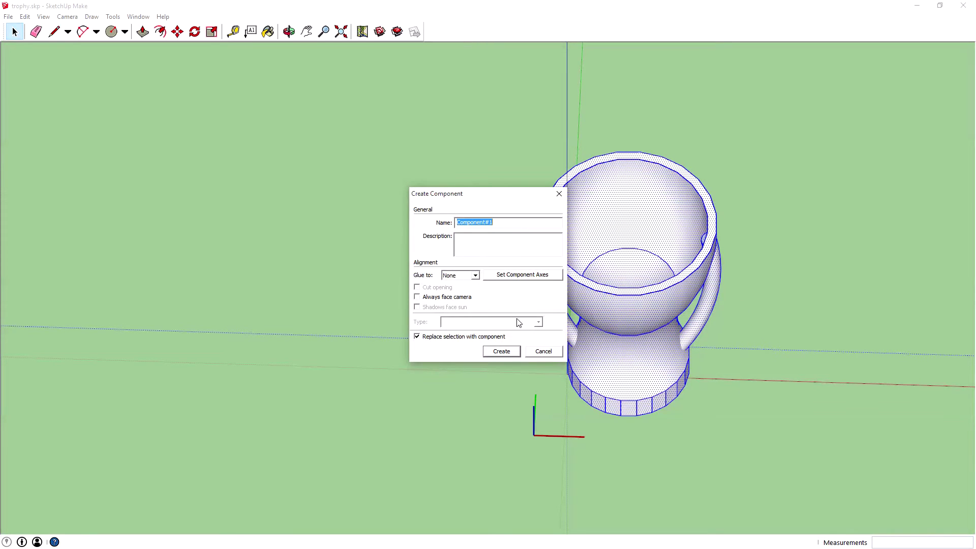
pyautogui.write('Trophy')
pyautogui.press('Return')
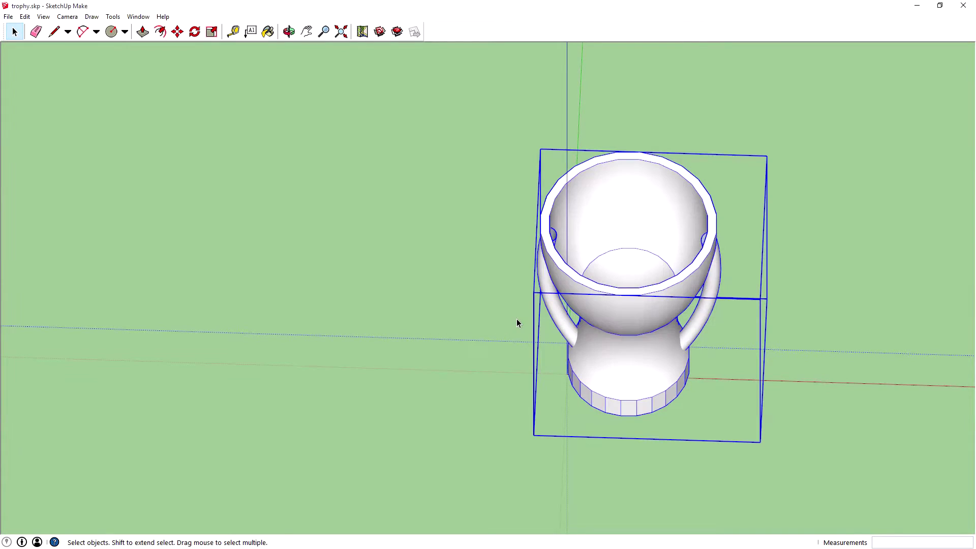
# Clear the selection, then select the Trophy component and dismiss its context menu
pyautogui.moveTo(732, 102); pyautogui.dragTo(791, 481)
pyautogui.moveTo(741, 145); pyautogui.dragTo(817, 359)
pyautogui.scroll(3, 816, 360)
pyautogui.moveTo(690, 300); pyautogui.dragTo(745, 347)
pyautogui.rightClick(745, 346)
pyautogui.click(712, 310)
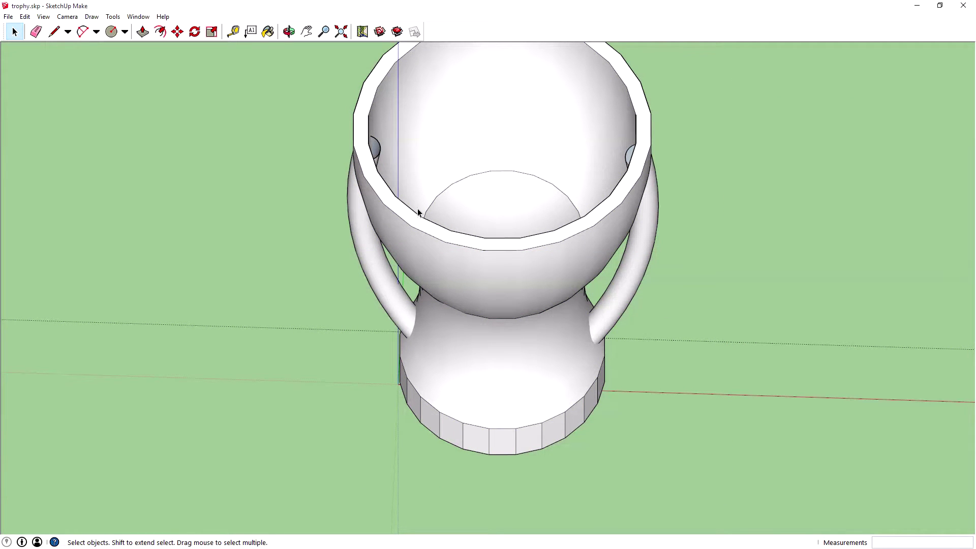
pyautogui.scroll(-2, 418, 213)
pyautogui.scroll(2, 401, 148)
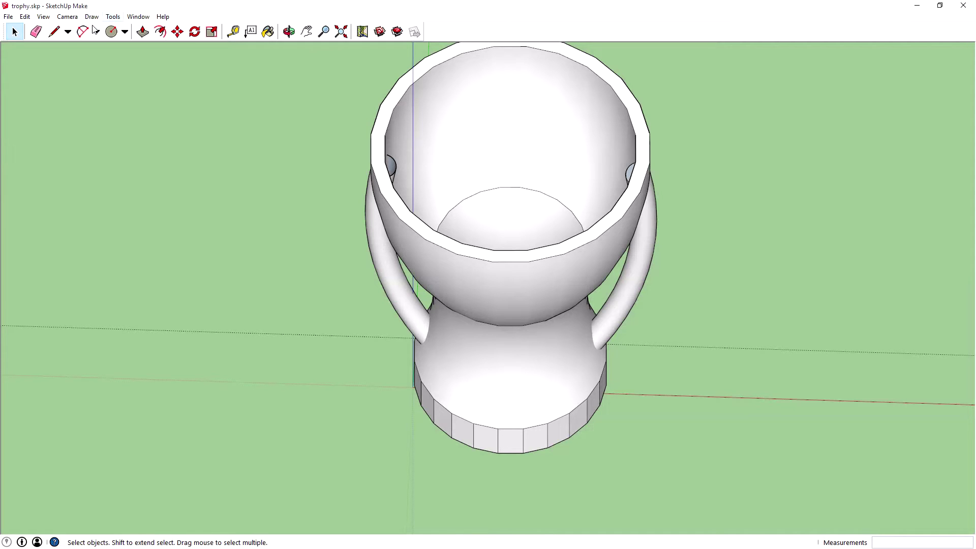
# Switch the camera to the Top standard view
pyautogui.click(67, 17)
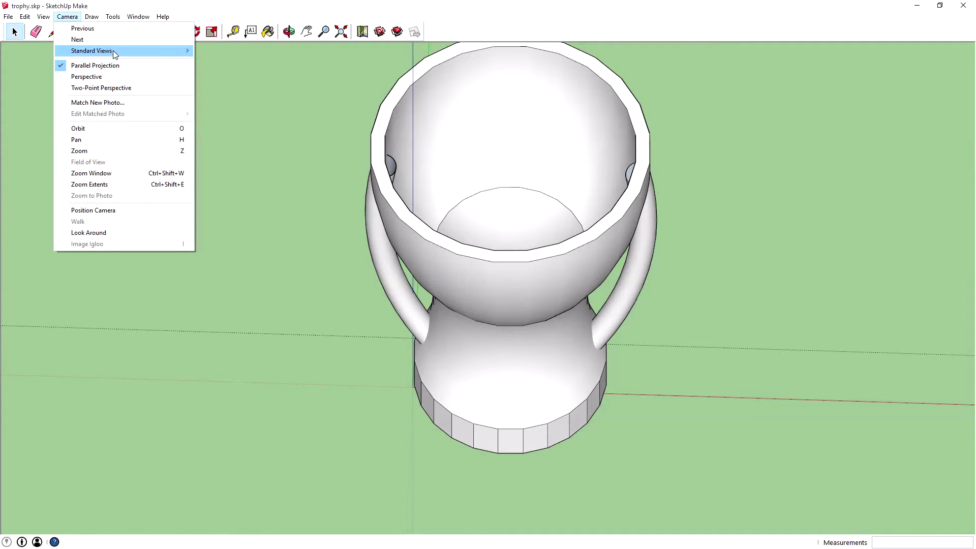
pyautogui.moveTo(113, 50)
pyautogui.click(232, 52)
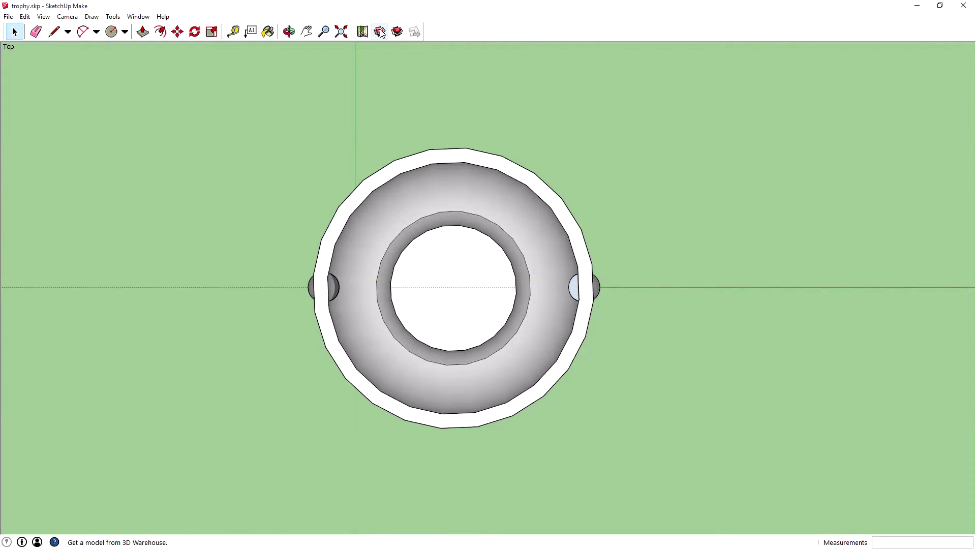
# Take a trial Tape Measure reading across the trophy, then undo the leftover guide
pyautogui.click(233, 32)
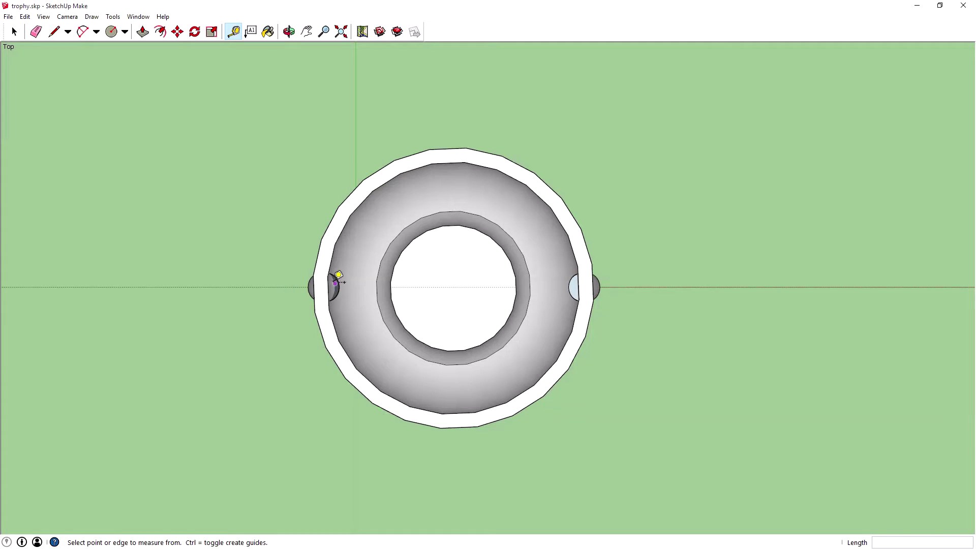
pyautogui.click(314, 275)
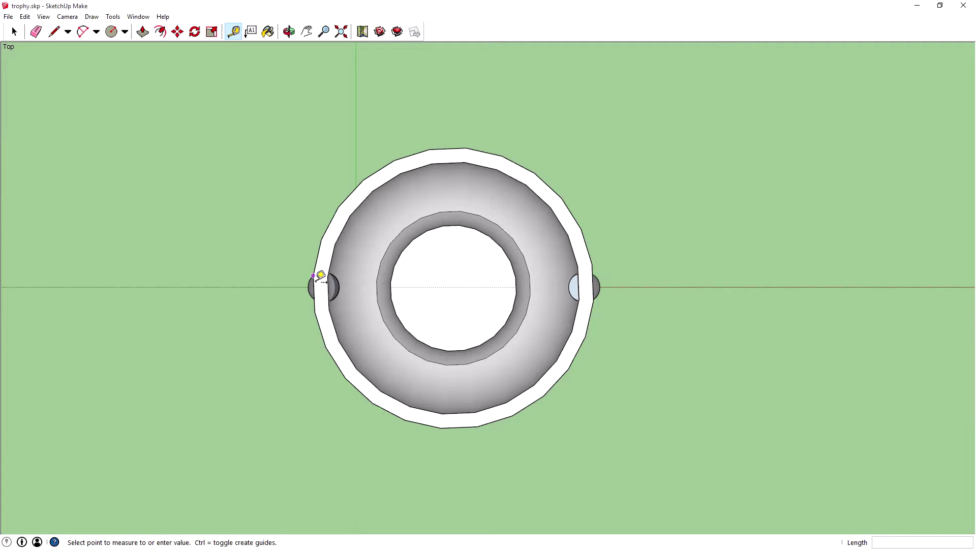
pyautogui.click(593, 275)
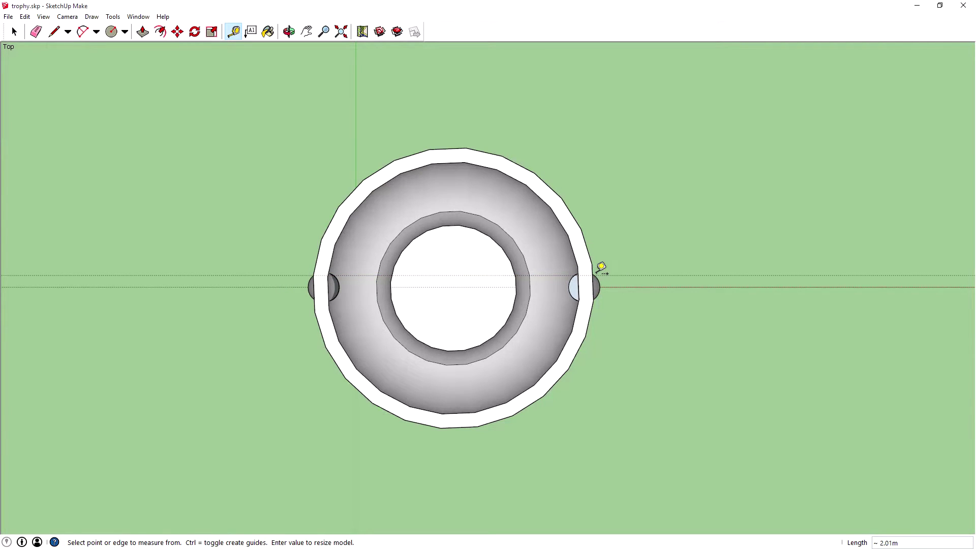
pyautogui.hotkey('ctrl', 'a')
pyautogui.hotkey('ctrl', 'z')
# Measure handle to handle (about 2.01 m) and enter 50mm as the new length
pyautogui.click(319, 281)
pyautogui.click(600, 274)
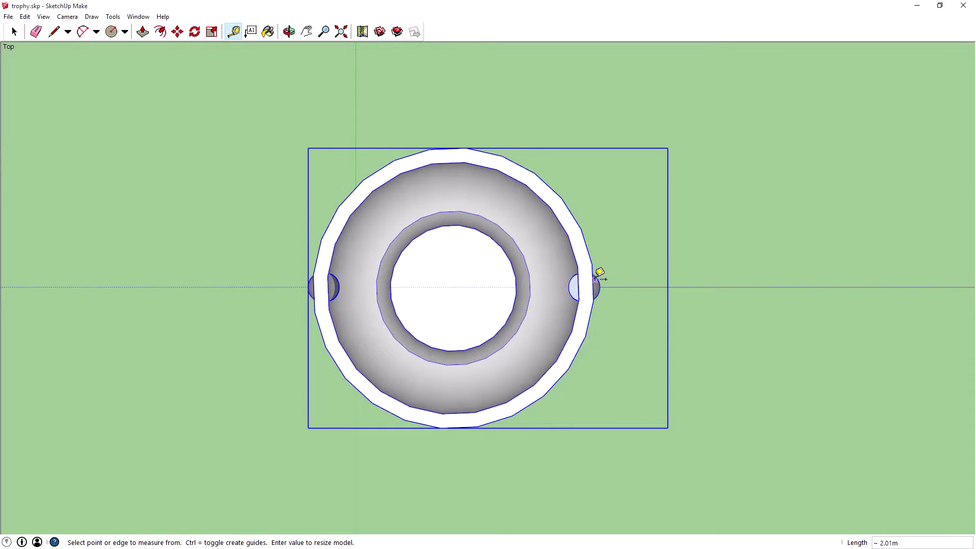
pyautogui.write('50mm')
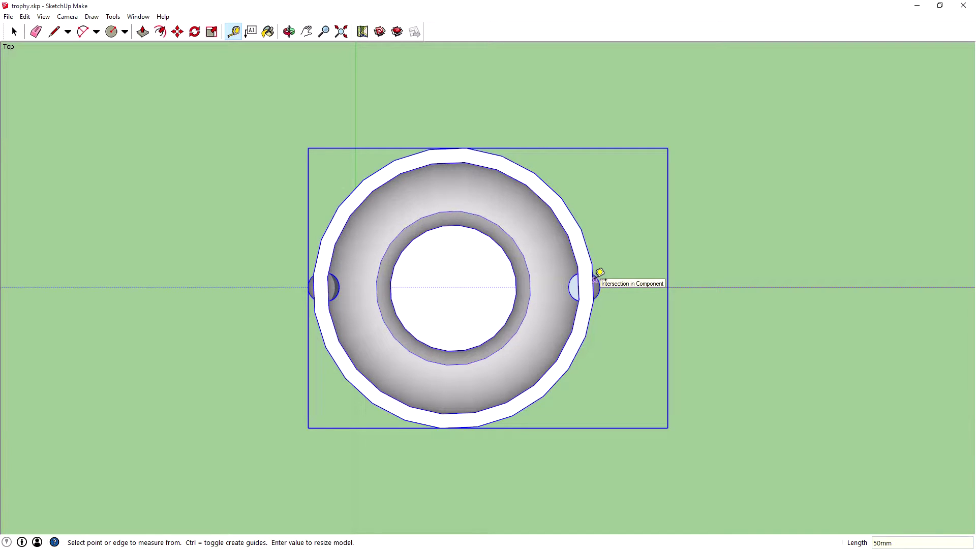
pyautogui.press('Return')
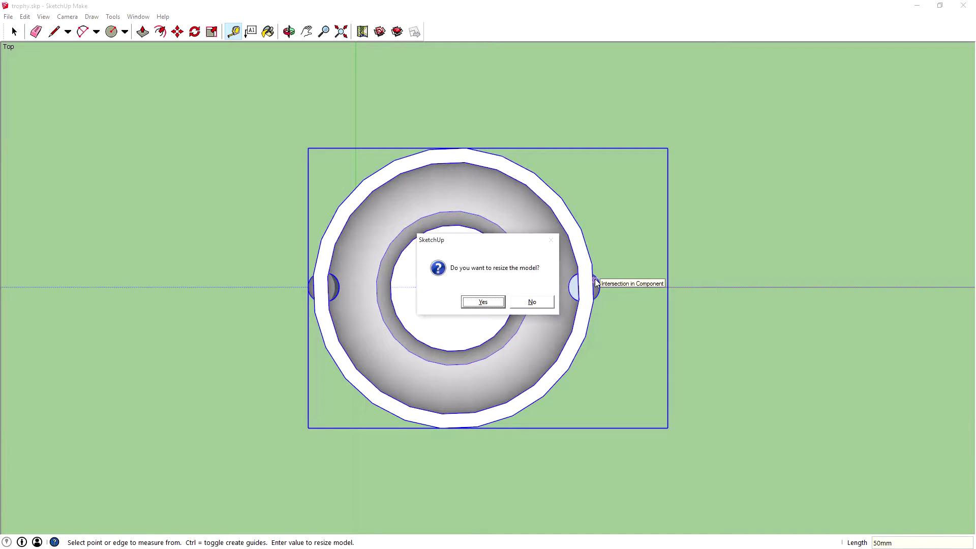
# Confirm resizing the model and zoom extents to frame the smaller trophy
pyautogui.click(485, 302)
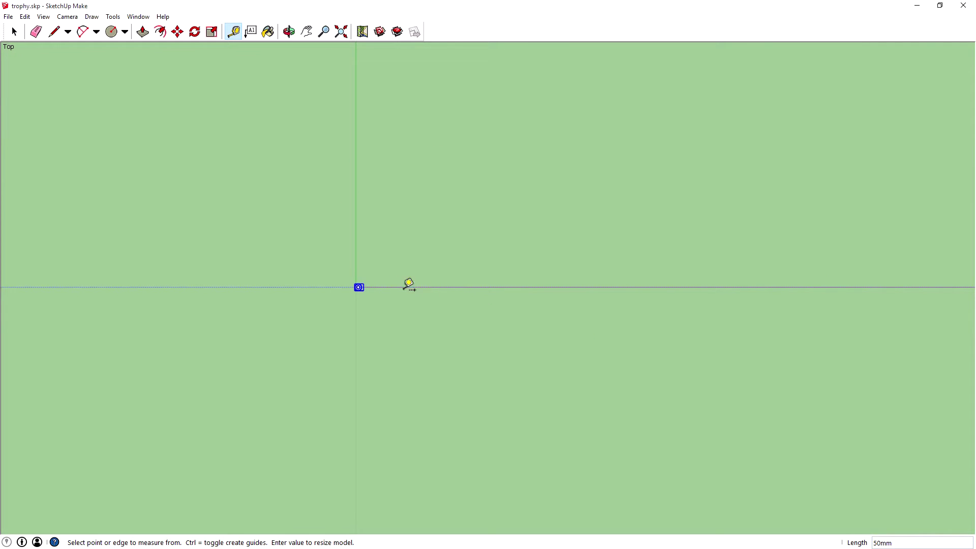
pyautogui.click(14, 33)
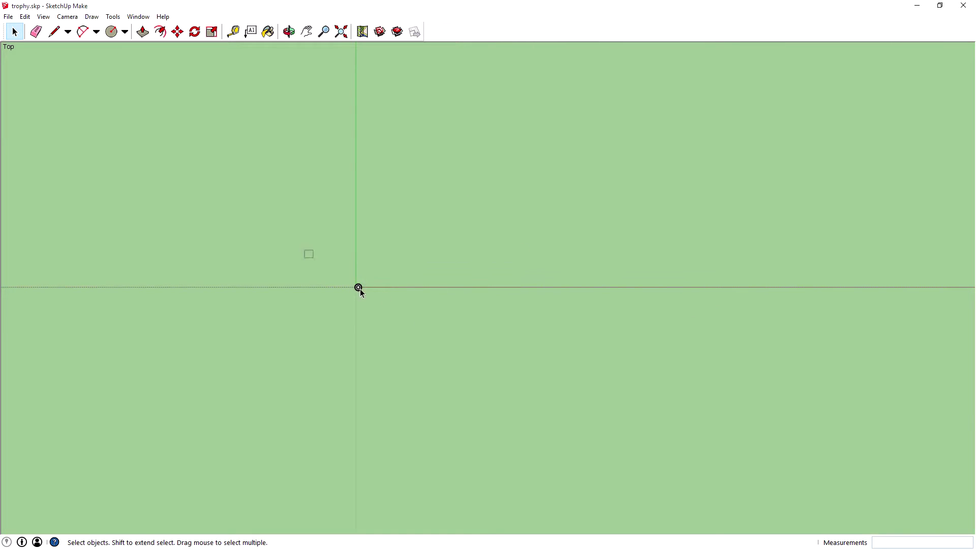
pyautogui.click(340, 32)
pyautogui.scroll(-4, 505, 270)
pyautogui.moveTo(533, 354); pyautogui.dragTo(564, 132, button='middle')
pyautogui.scroll(-2, 573, 152)
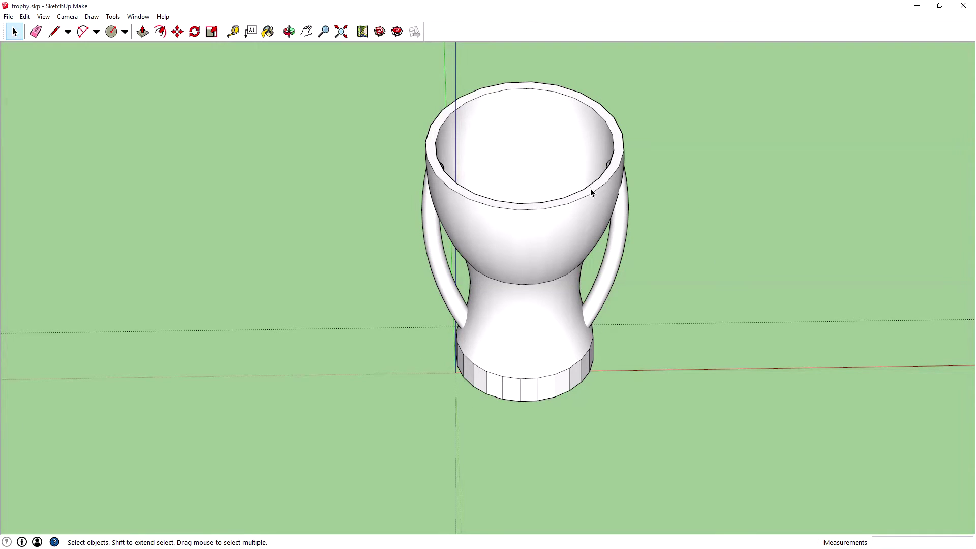
pyautogui.moveTo(730, 230)
pyautogui.mouseDown(button='middle')
pyautogui.moveTo(187, 194)
pyautogui.moveTo(828, 208)
pyautogui.moveTo(671, 211)
pyautogui.moveTo(876, 111)
pyautogui.moveTo(445, 21)
pyautogui.moveTo(730, 239)
pyautogui.mouseUp(button='middle')
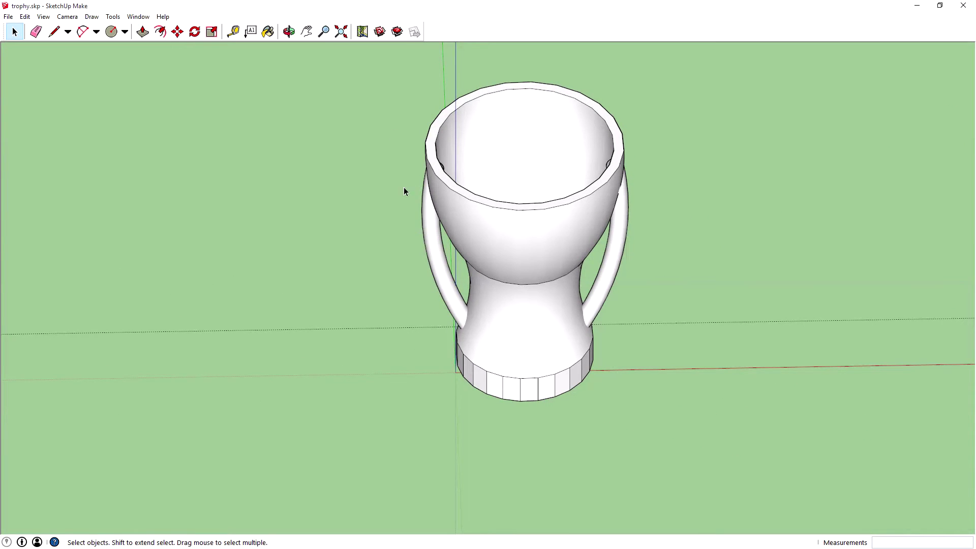
pyautogui.moveTo(402, 188); pyautogui.dragTo(398, 173, button='middle')
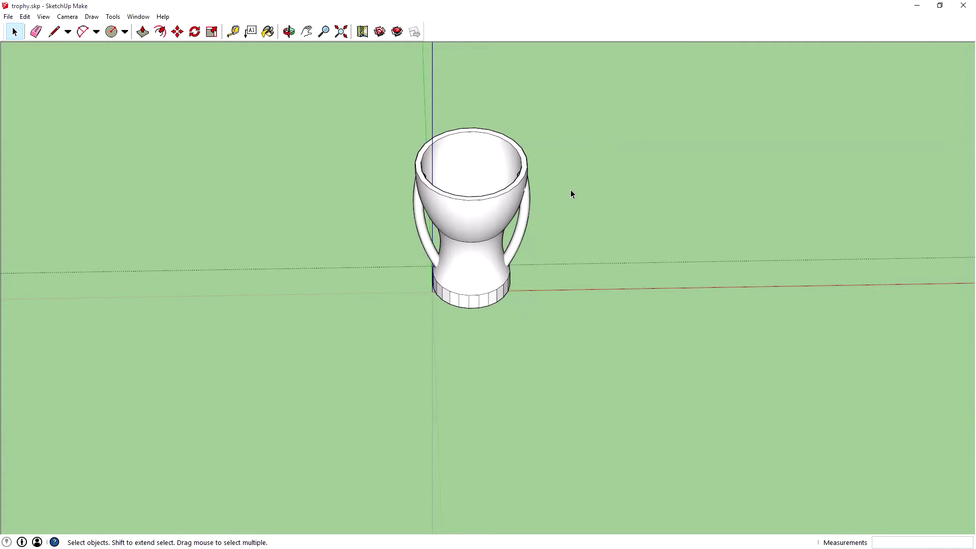
pyautogui.scroll(2, 570, 192)
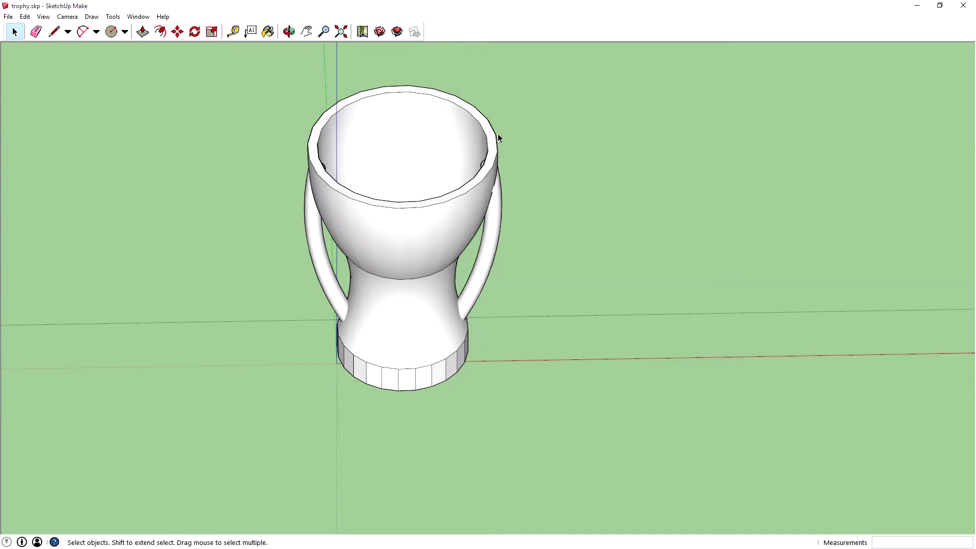
# Pick the Tape Measure tool and snap the camera to the Front view
pyautogui.press('t')
pyautogui.scroll(1, 569, 219)
pyautogui.moveTo(569, 218); pyautogui.dragTo(578, 18, button='middle')
pyautogui.press('F4')
pyautogui.click(463, 97)
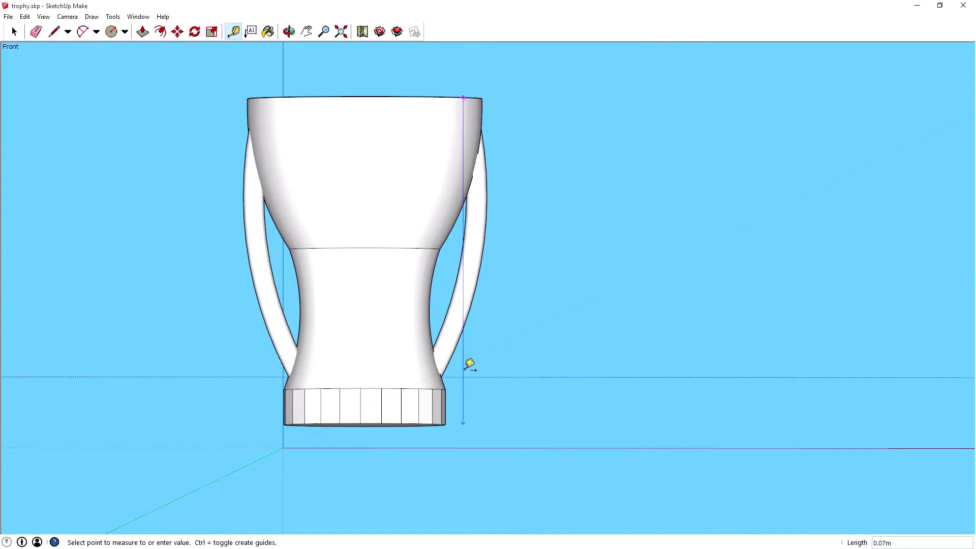
pyautogui.click(463, 107)
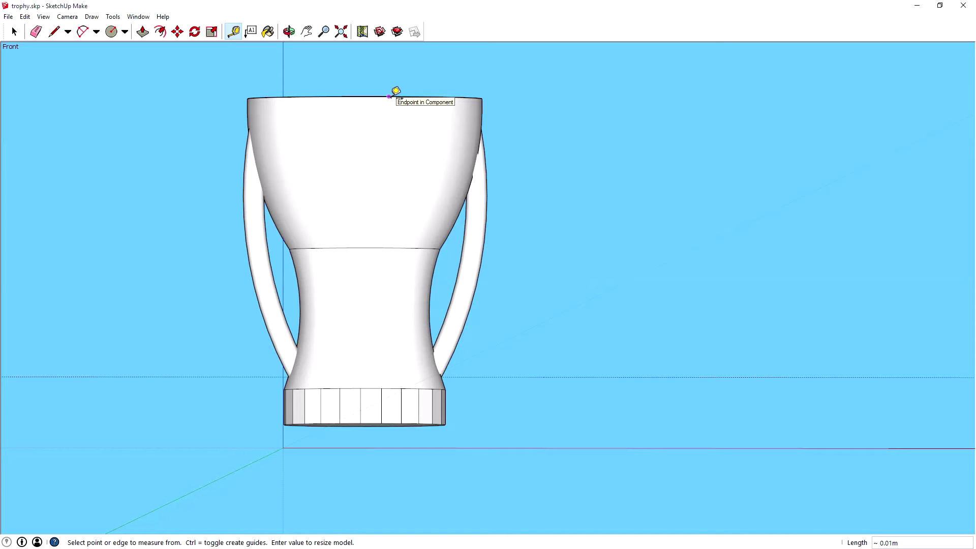
pyautogui.press('space')
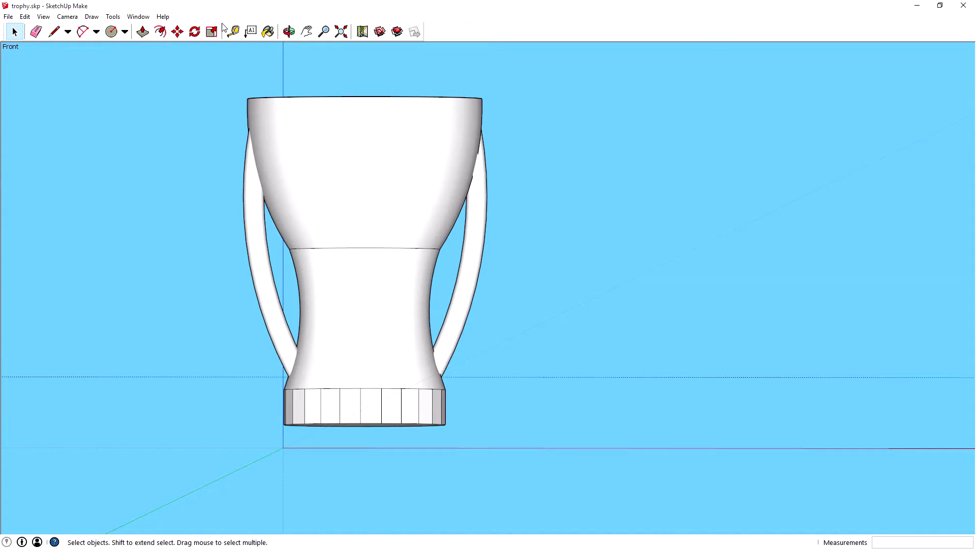
# Open the Extension Warehouse from the Window menu and go to the SketchUp STL page
pyautogui.click(112, 17)
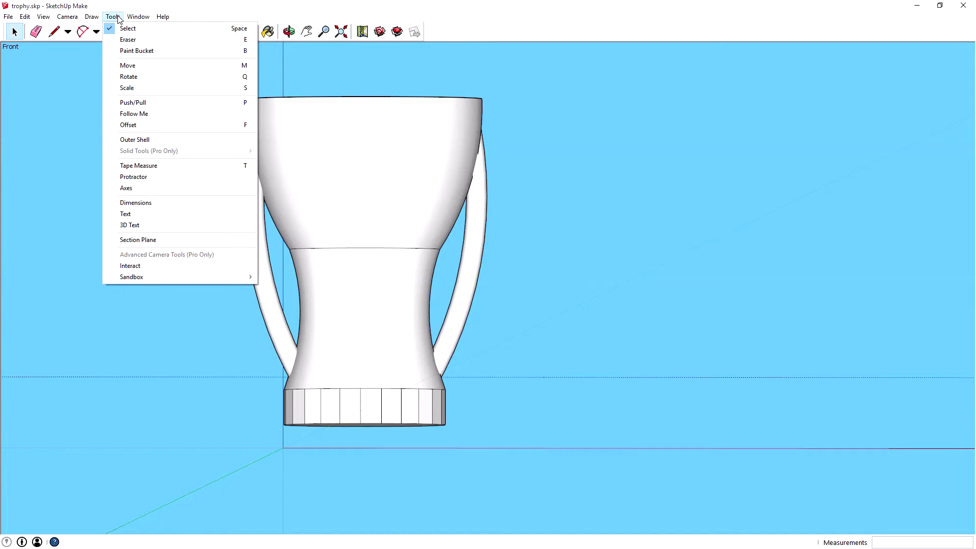
pyautogui.moveTo(136, 19)
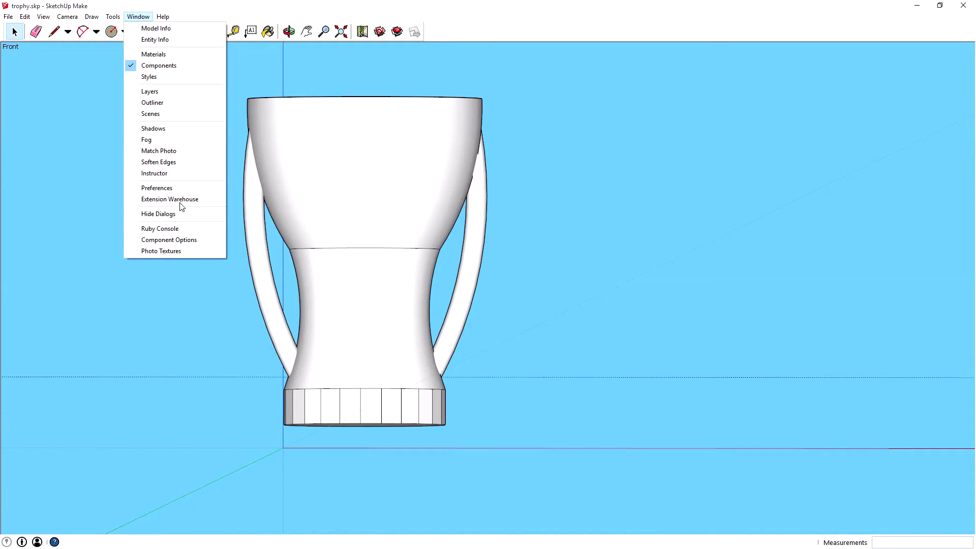
pyautogui.click(158, 199)
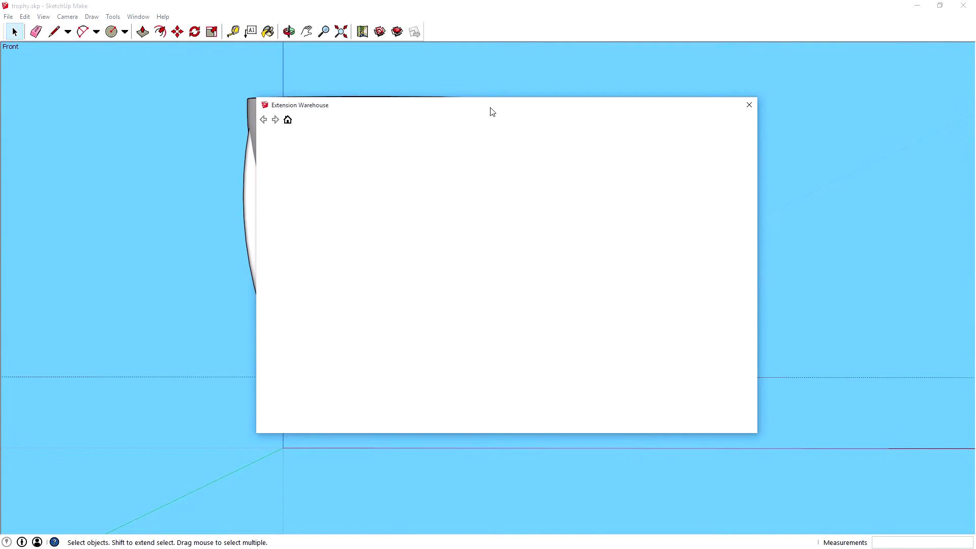
pyautogui.click(666, 136)
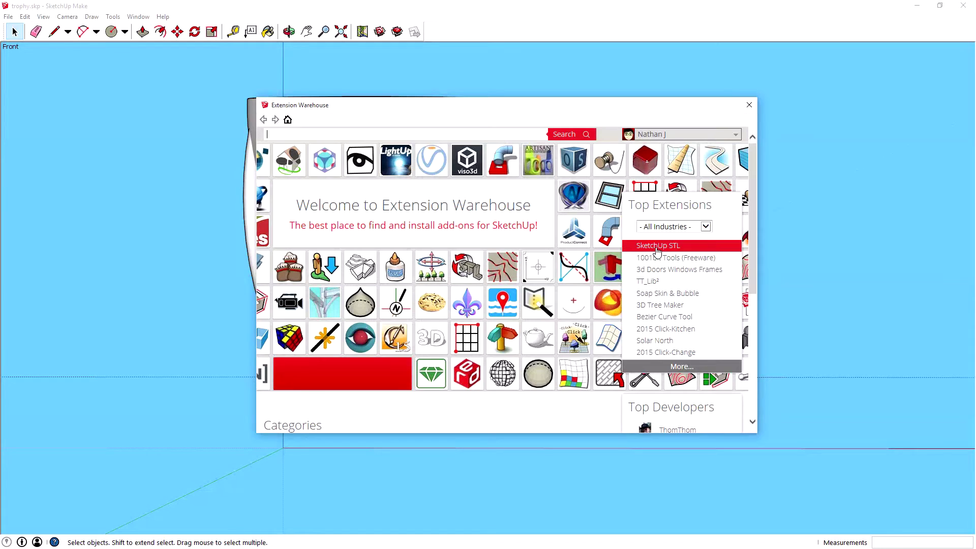
pyautogui.click(655, 249)
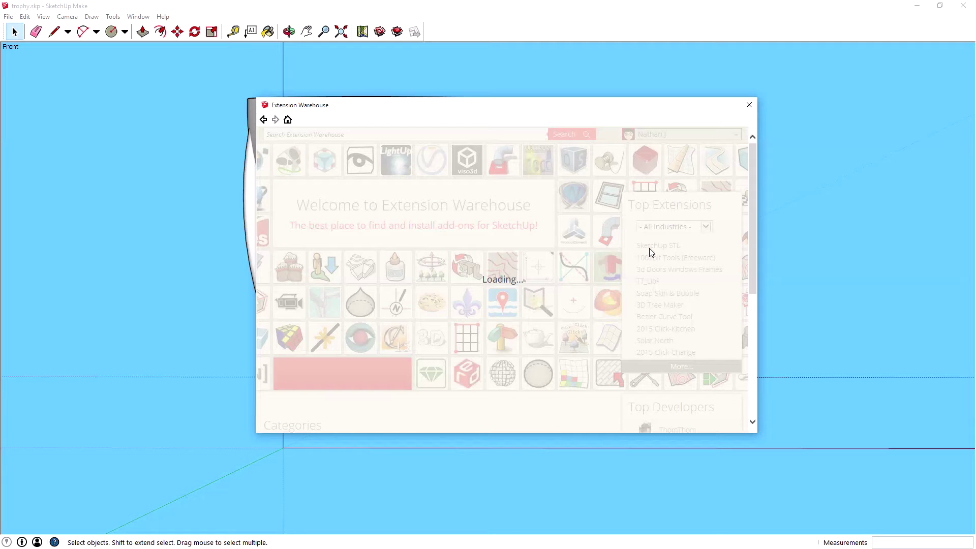
pyautogui.scroll(-4, 646, 253)
pyautogui.scroll(-1, 646, 254)
pyautogui.scroll(5, 645, 254)
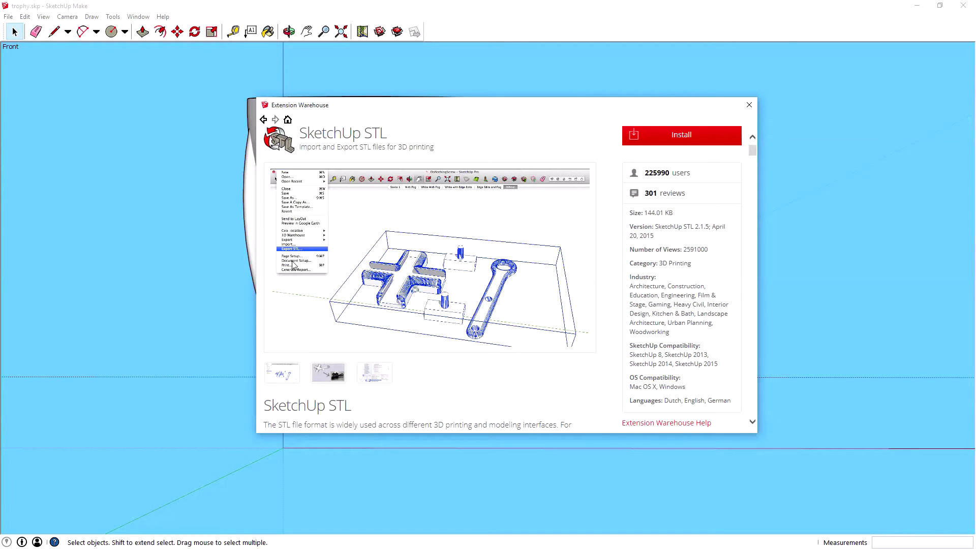
# Start installing SketchUp STL, accepting and confirming the Terms & Conditions
pyautogui.click(6, 17)
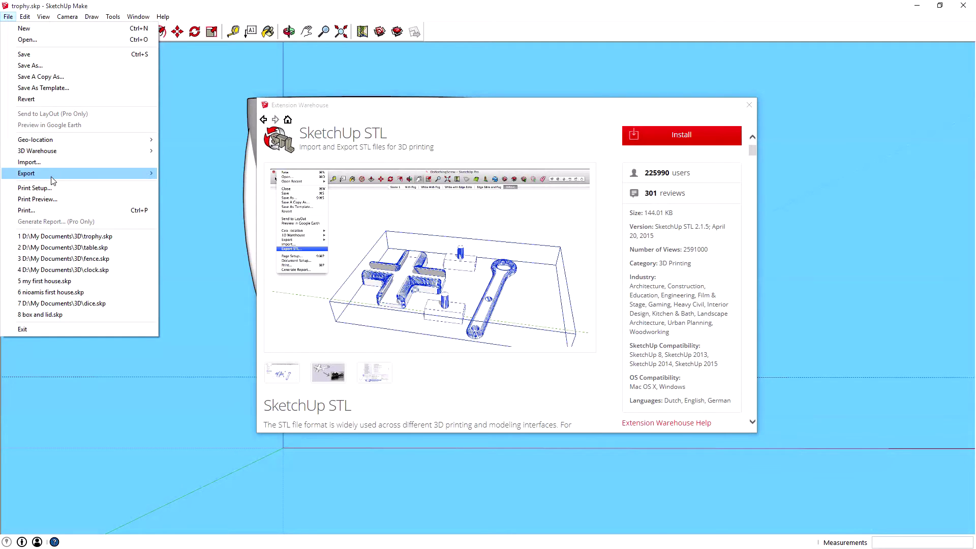
pyautogui.click(686, 136)
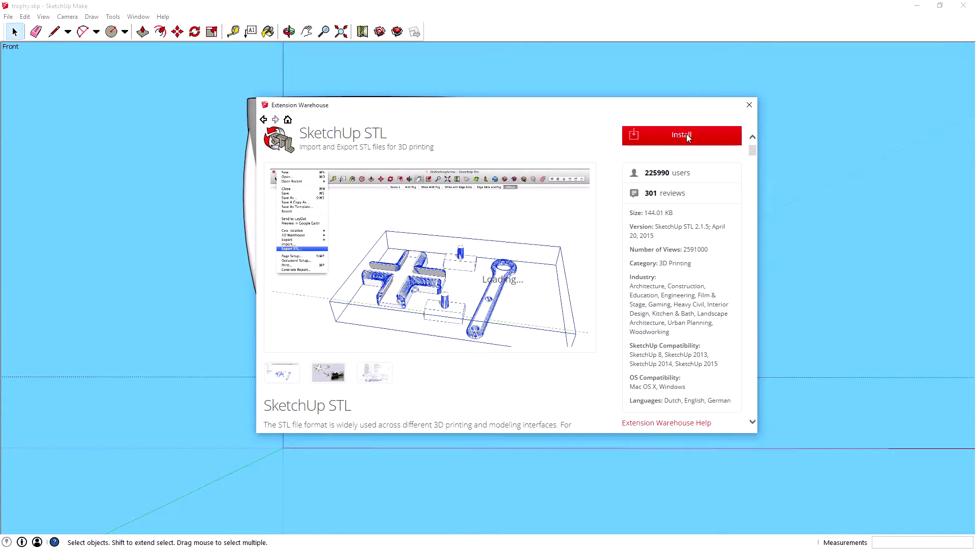
pyautogui.click(293, 364)
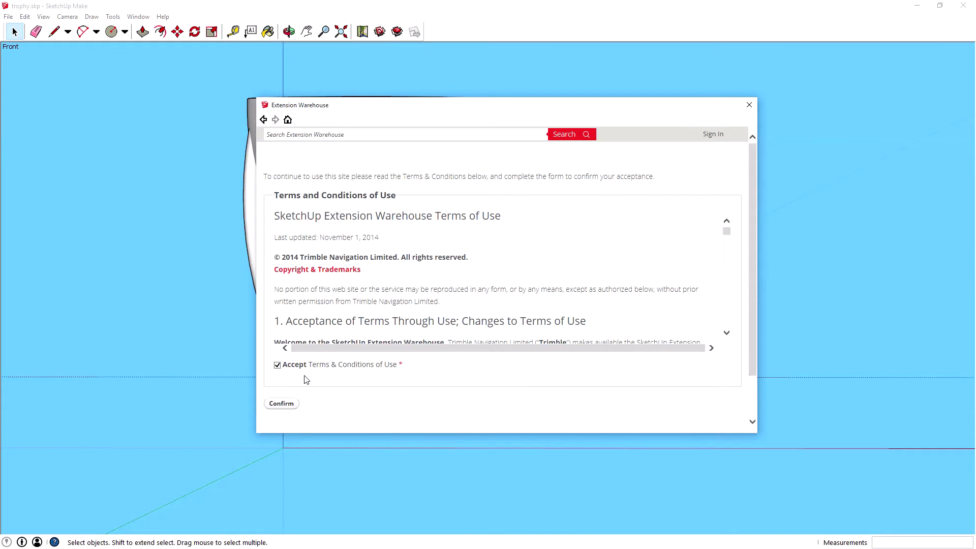
pyautogui.click(291, 405)
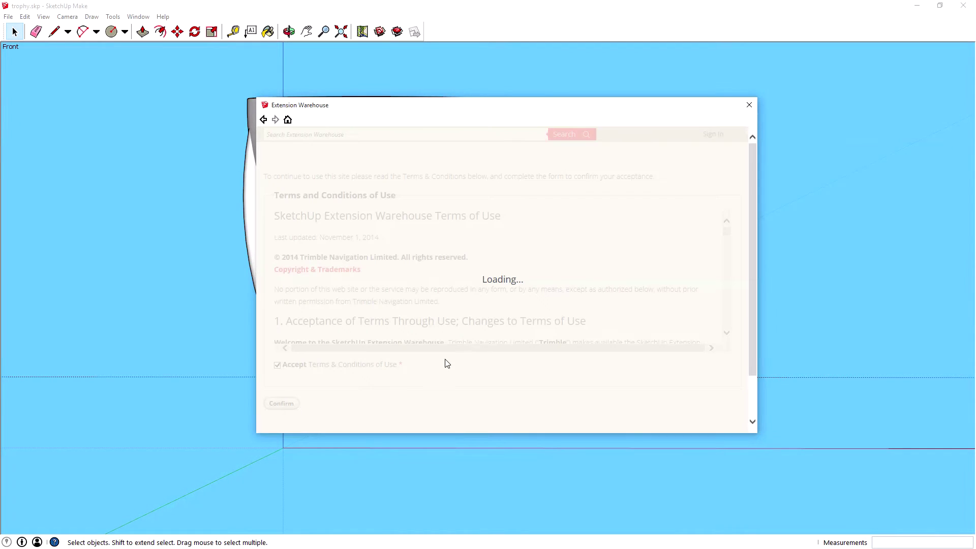
pyautogui.scroll(-1, 508, 285)
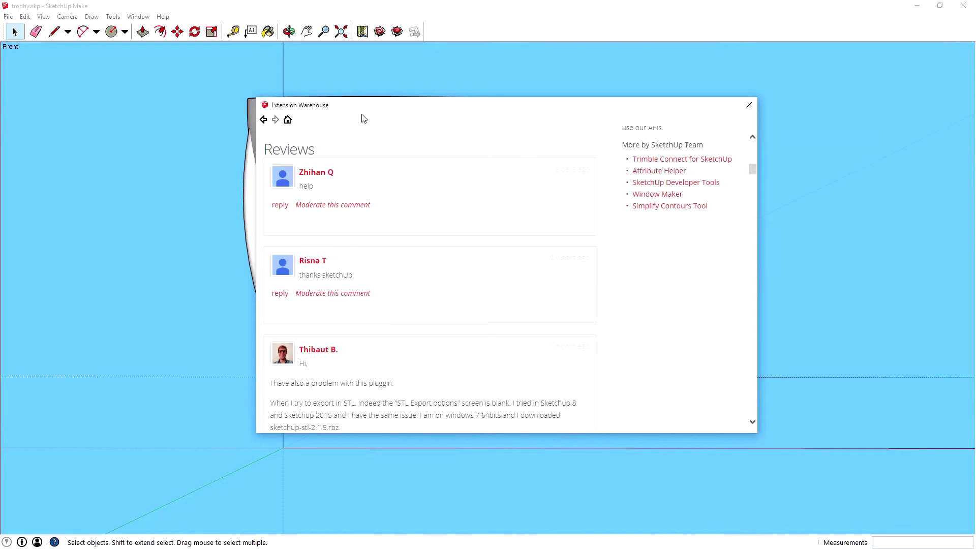
pyautogui.scroll(10, 515, 297)
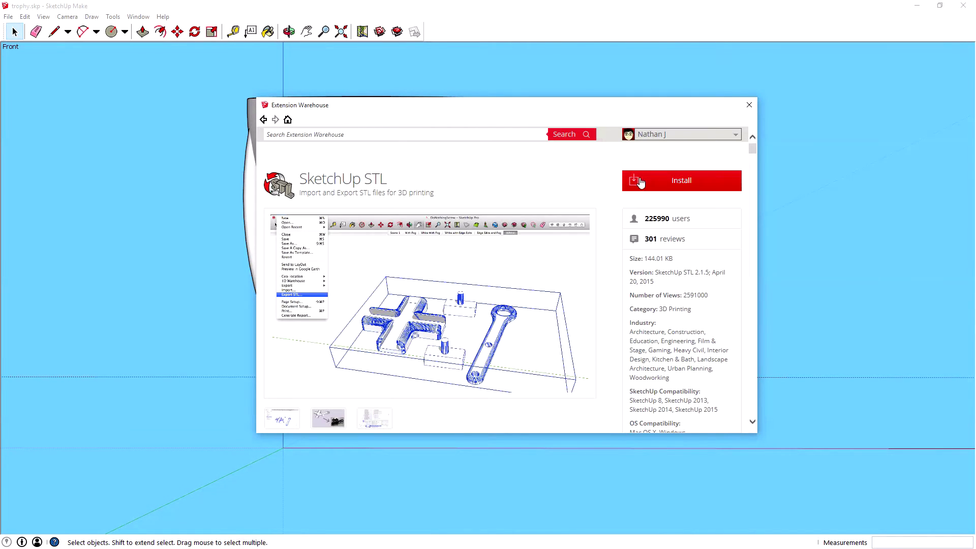
# Finish installing the extension, approve it, and close the Extension Warehouse
pyautogui.click(683, 181)
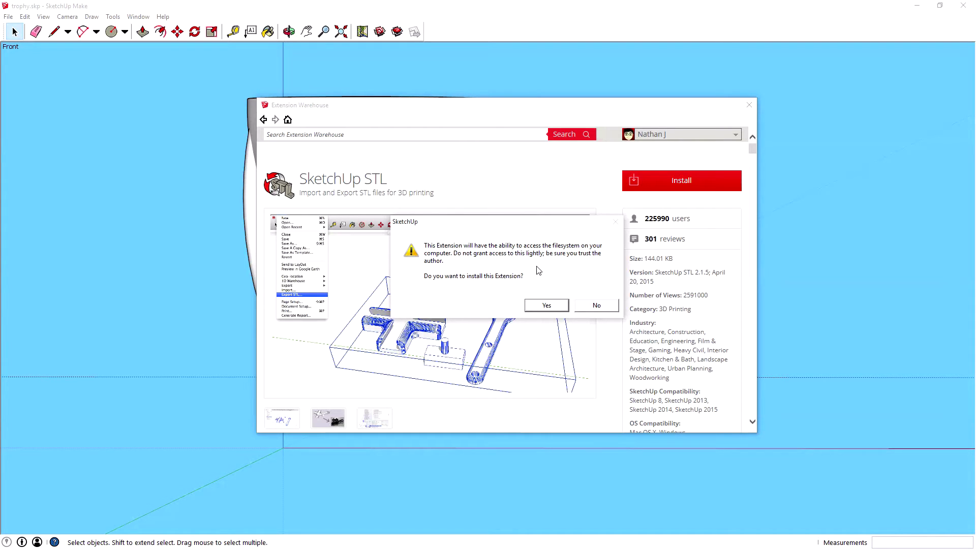
pyautogui.click(547, 304)
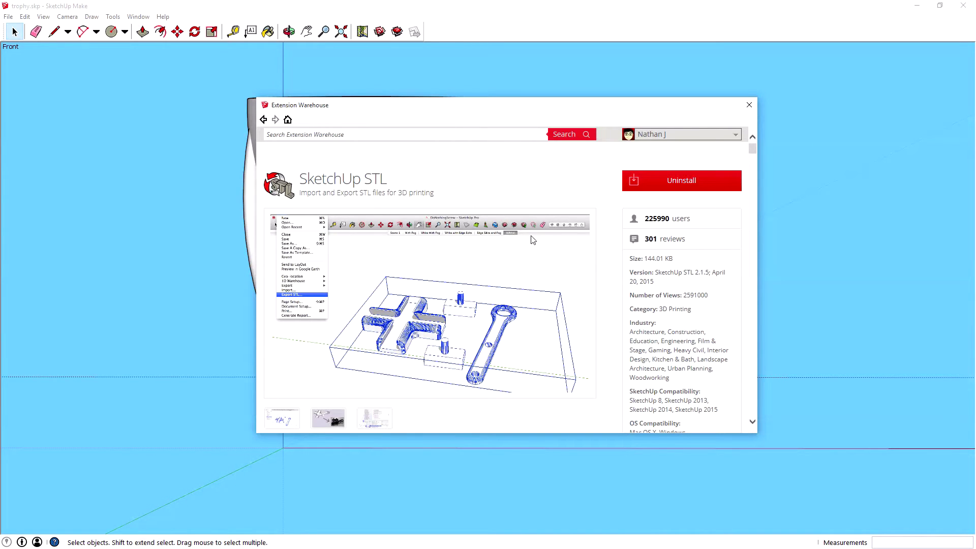
pyautogui.click(749, 105)
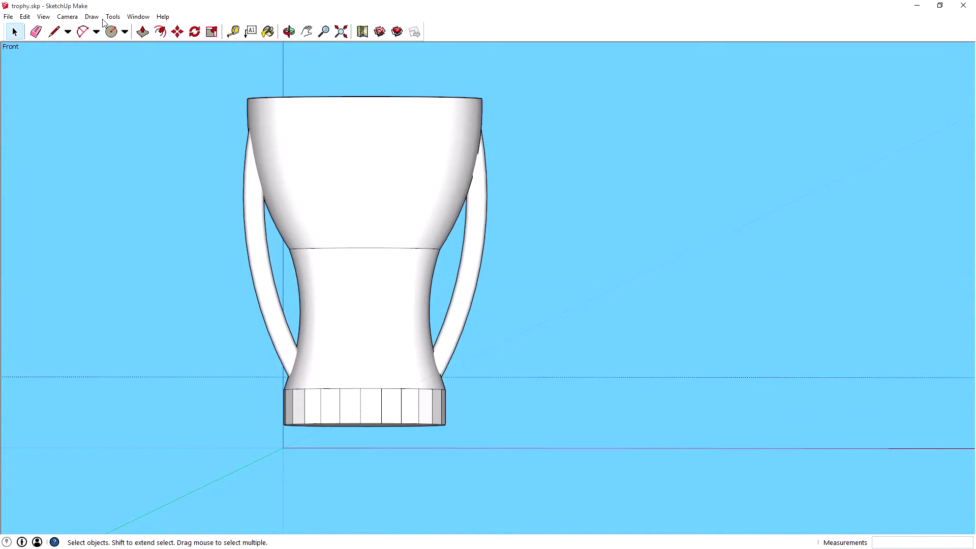
pyautogui.click(8, 17)
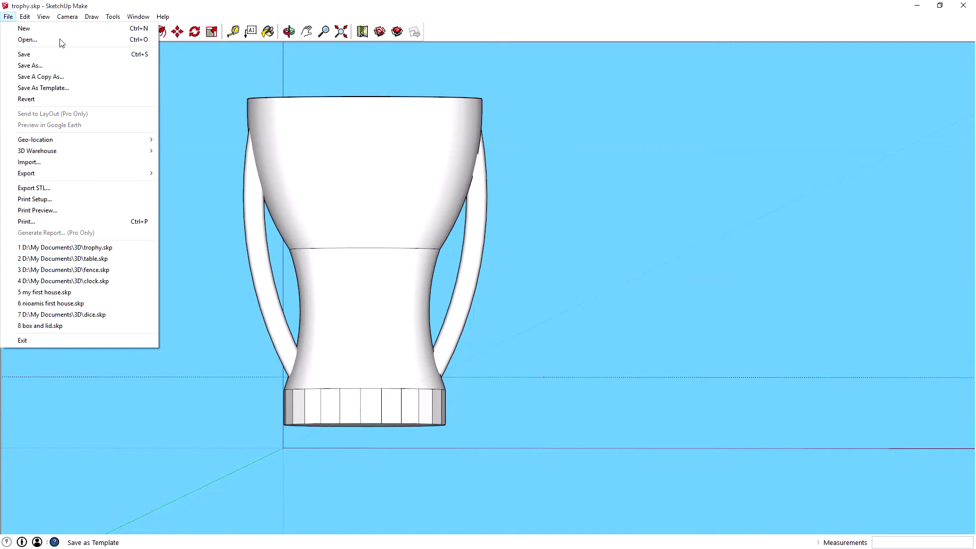
# Set the STL export options to Millimeters units and ASCII format
pyautogui.click(222, 4)
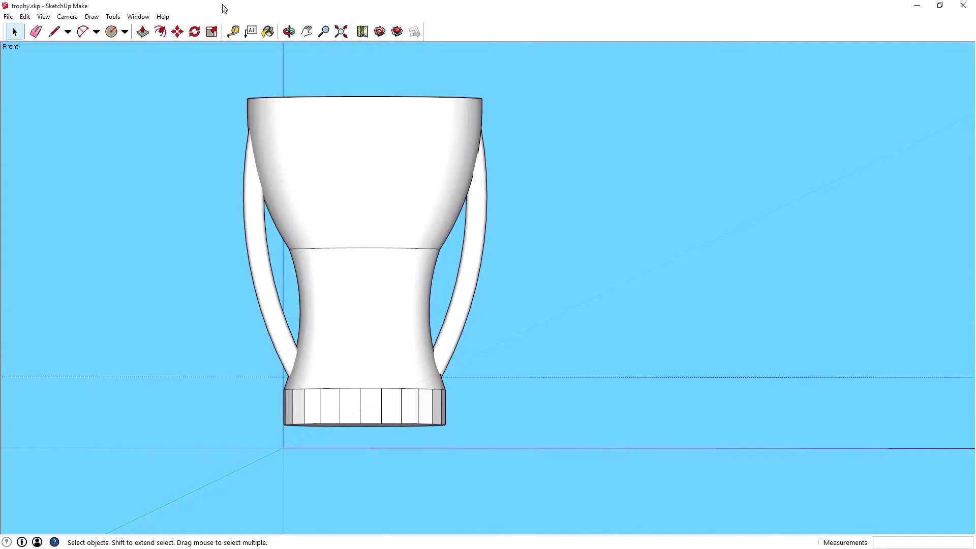
pyautogui.click(8, 16)
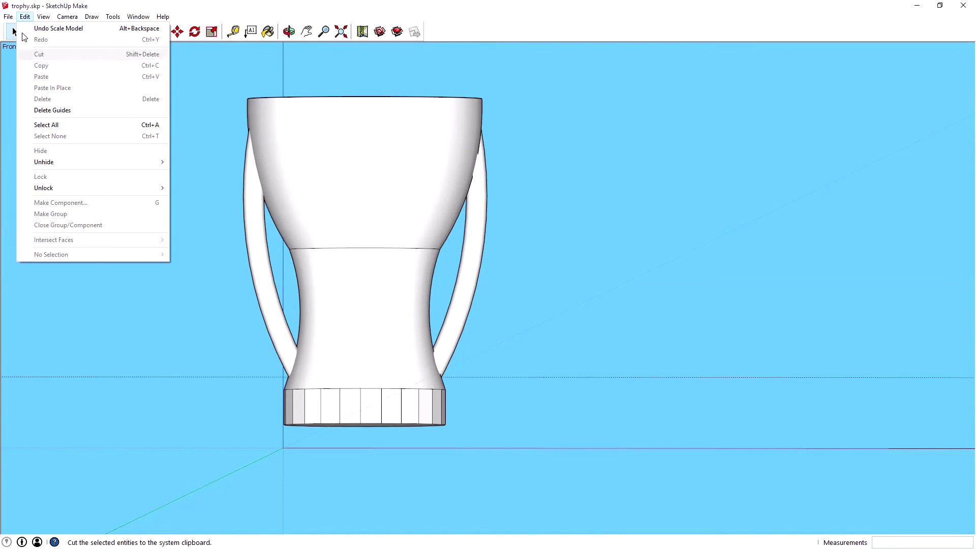
pyautogui.click(62, 187)
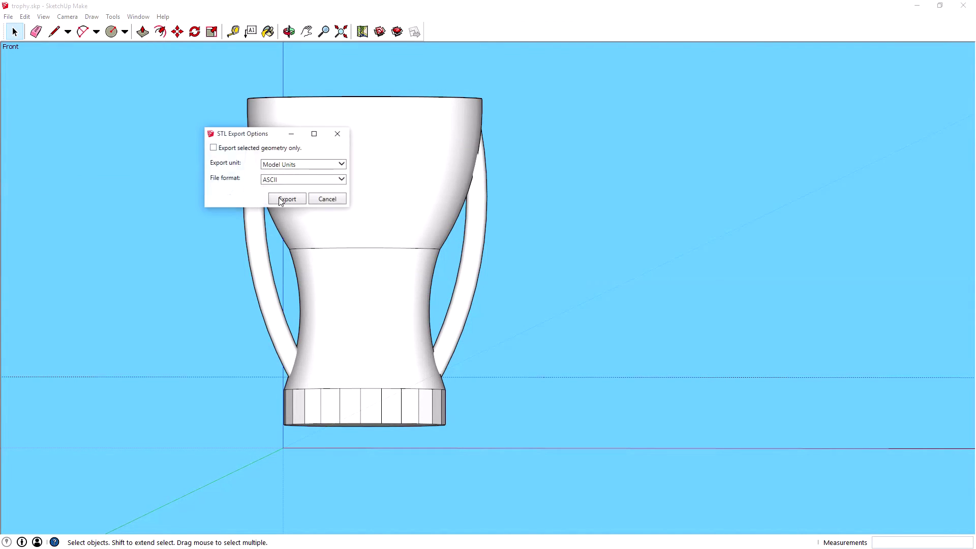
pyautogui.click(298, 169)
pyautogui.click(300, 166)
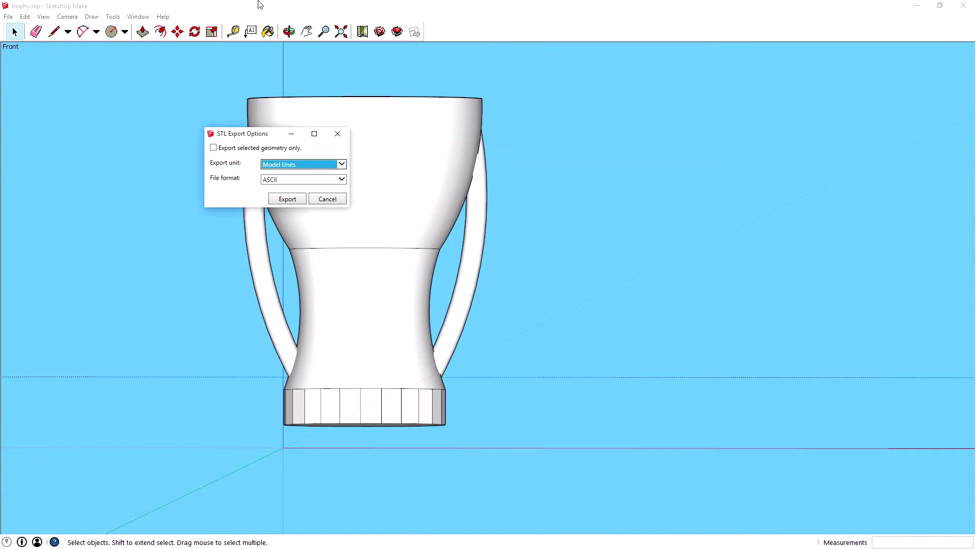
pyautogui.click(320, 165)
pyautogui.click(298, 190)
pyautogui.click(307, 181)
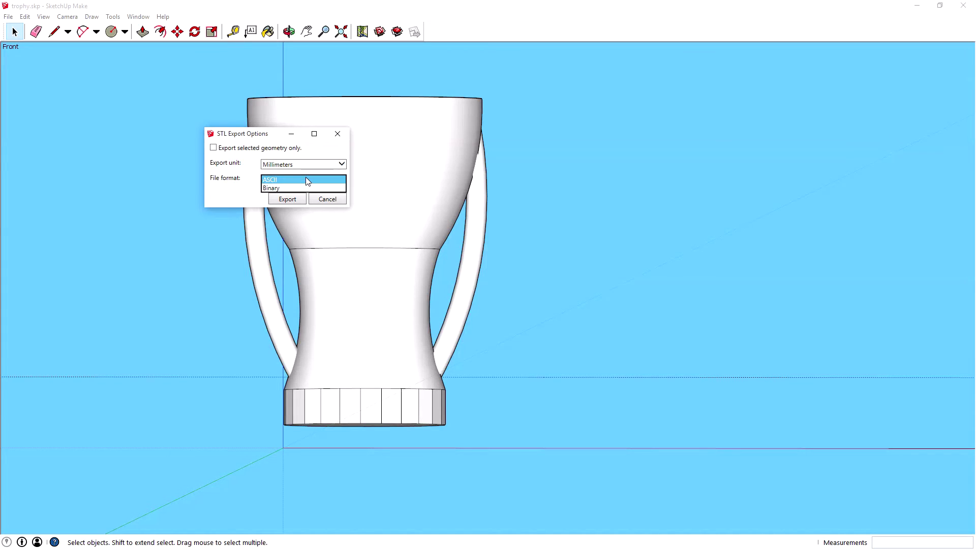
pyautogui.click(306, 178)
# Export the trophy and save it to the Desktop as trophy.stl
pyautogui.click(287, 198)
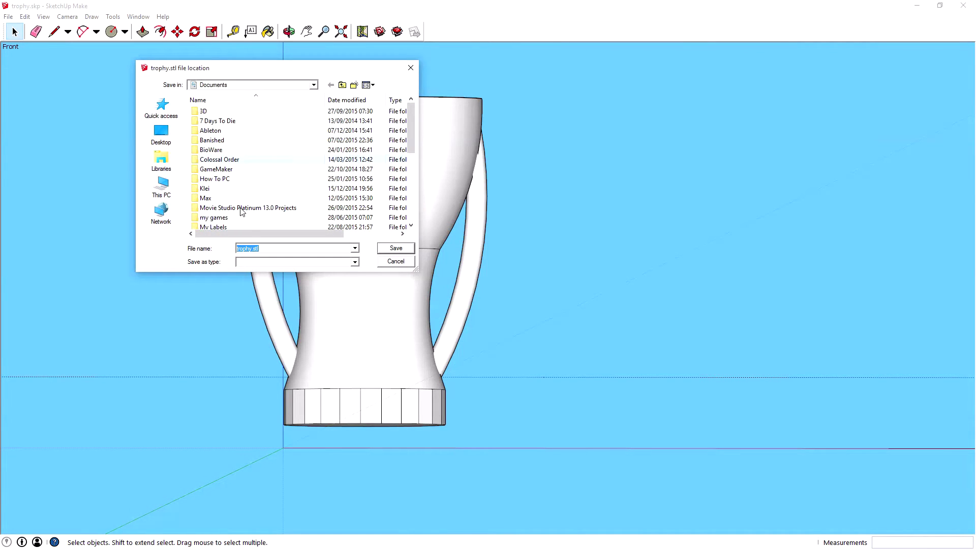
pyautogui.click(161, 136)
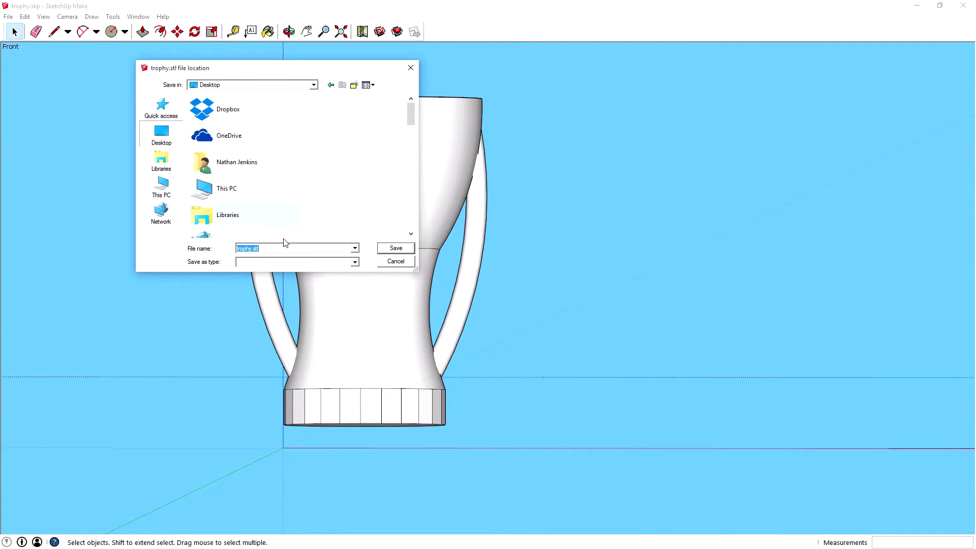
pyautogui.click(386, 250)
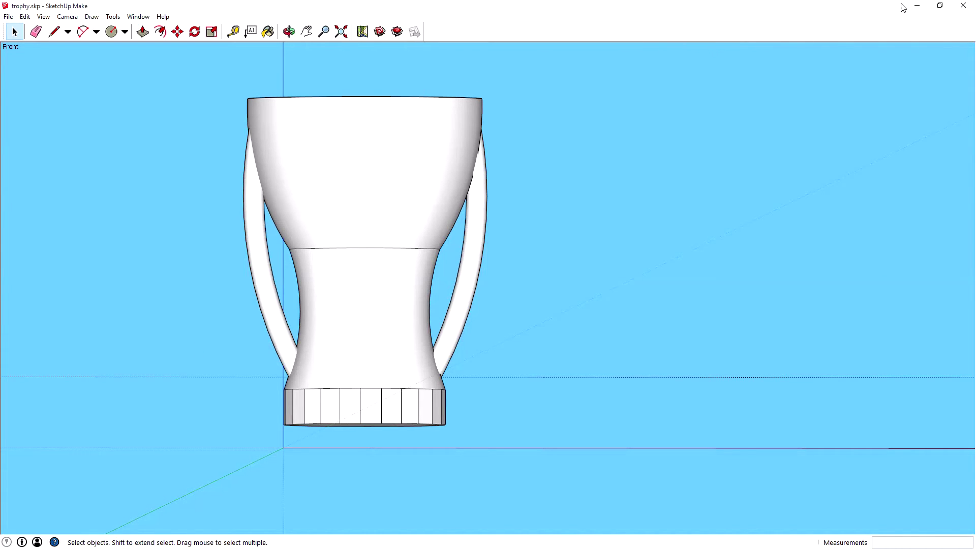
# Switch to 3D Create & Print and orbit the empty build volume from several angles
pyautogui.click(916, 9)
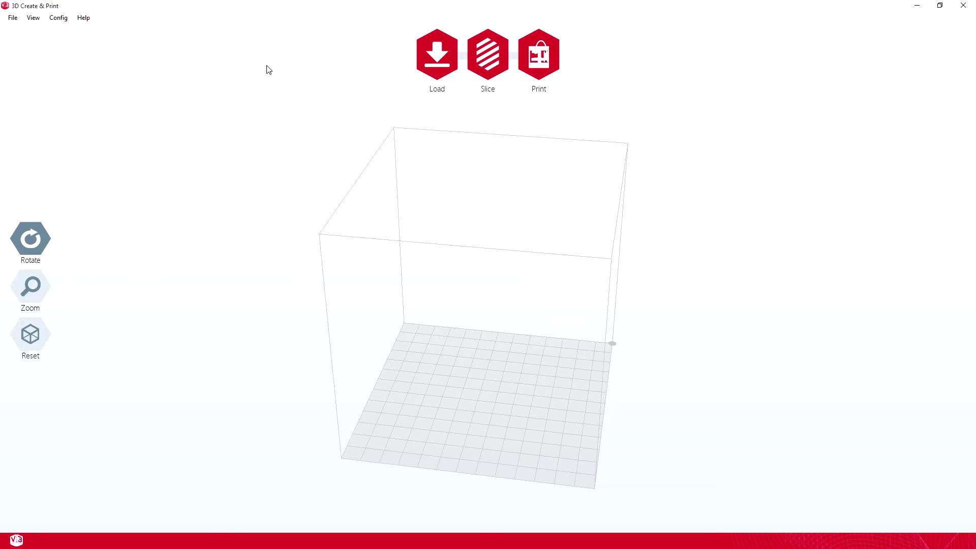
pyautogui.moveTo(521, 252); pyautogui.dragTo(458, 201)
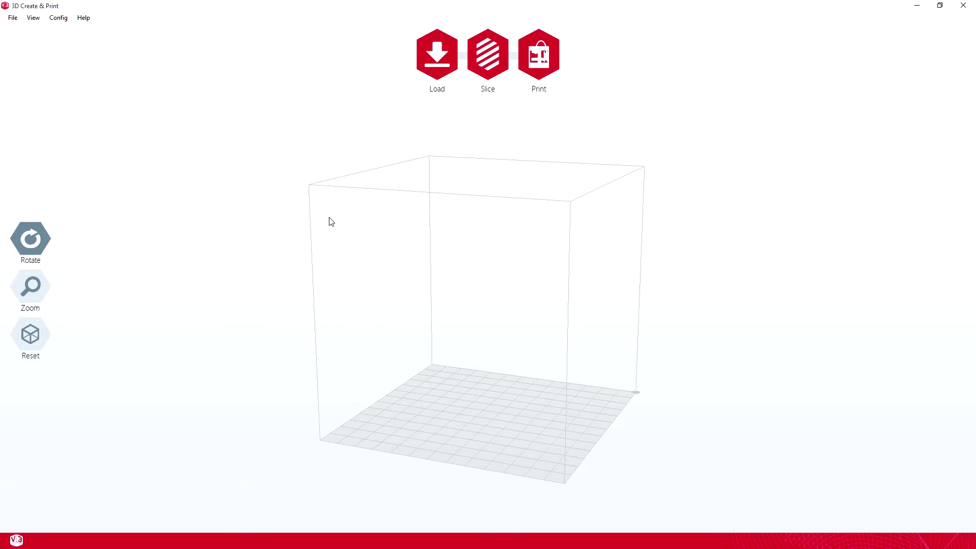
pyautogui.moveTo(521, 231); pyautogui.dragTo(547, 433)
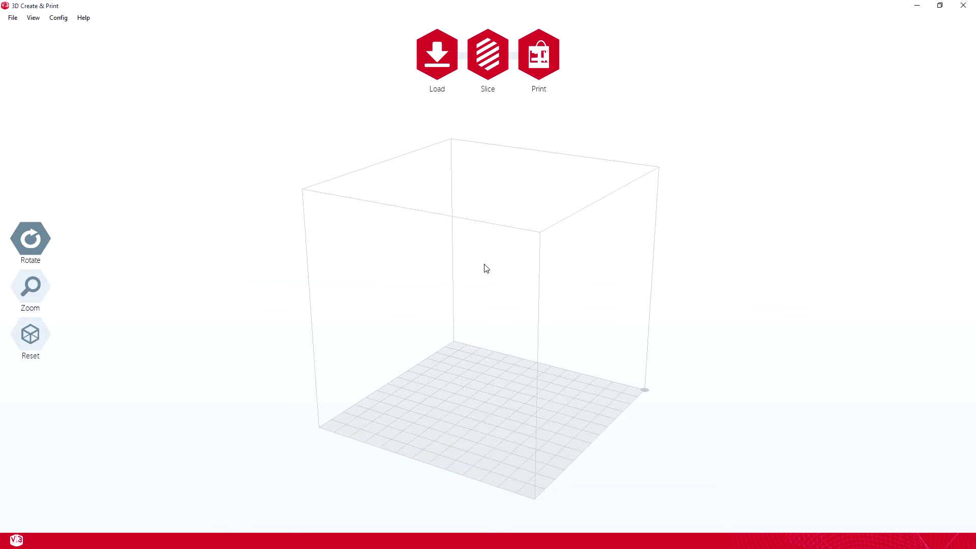
pyautogui.moveTo(484, 266); pyautogui.dragTo(468, 184)
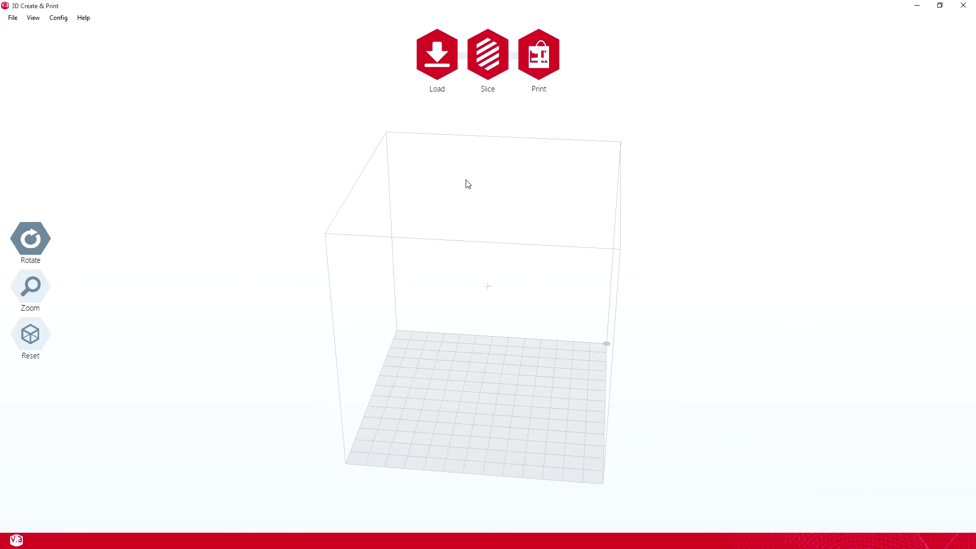
# Load trophy.stl from the Desktop and orbit the view around the trophy
pyautogui.click(433, 60)
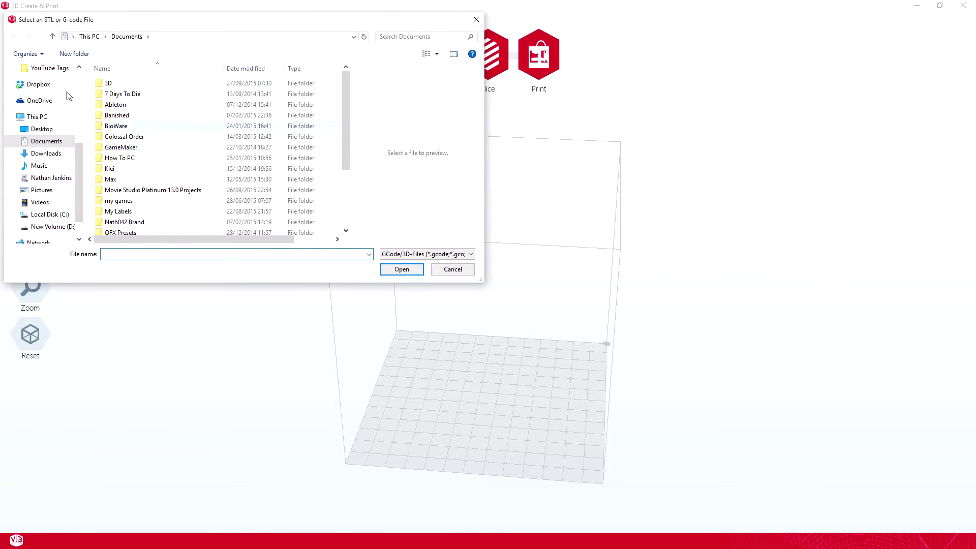
pyautogui.click(46, 128)
pyautogui.doubleClick(120, 106)
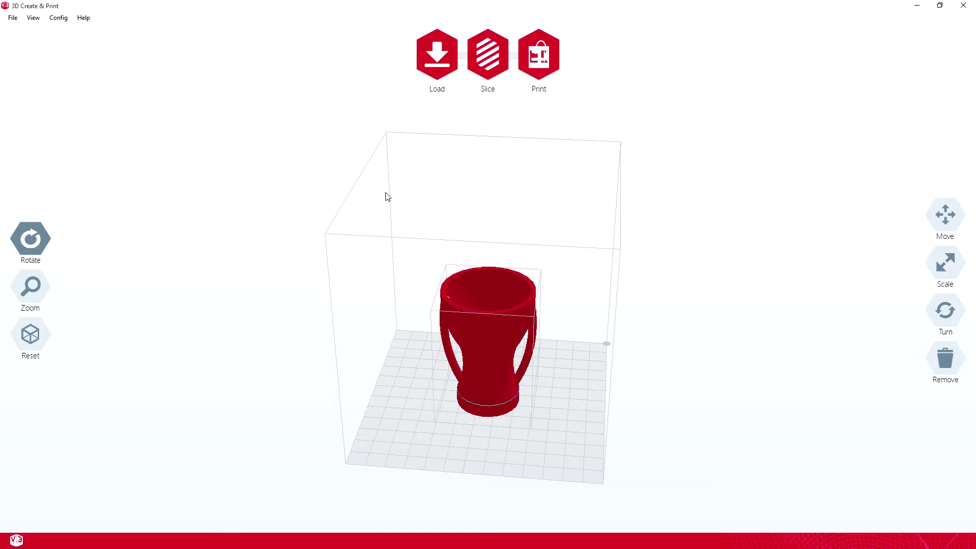
pyautogui.moveTo(435, 209); pyautogui.dragTo(481, 404)
pyautogui.click(480, 401)
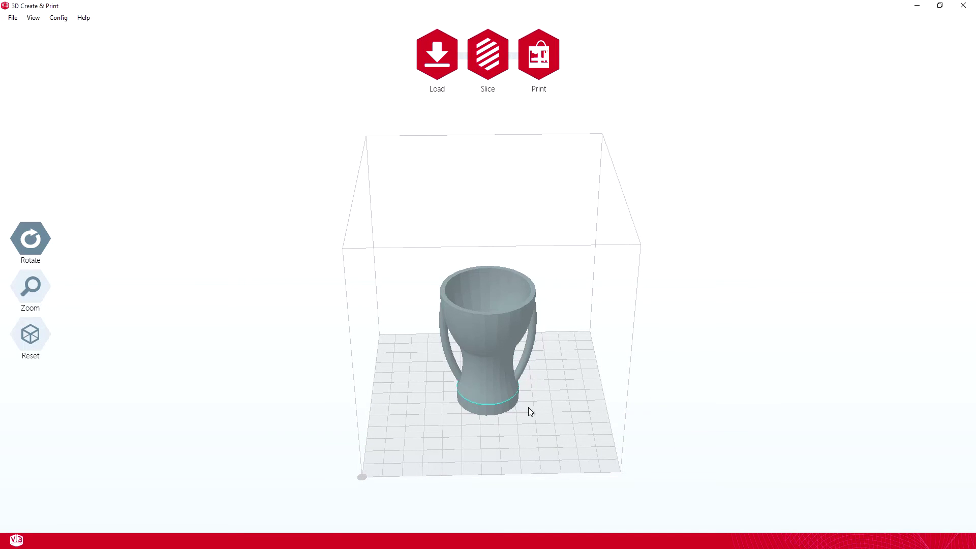
pyautogui.scroll(5, 528, 407)
pyautogui.scroll(-2, 528, 407)
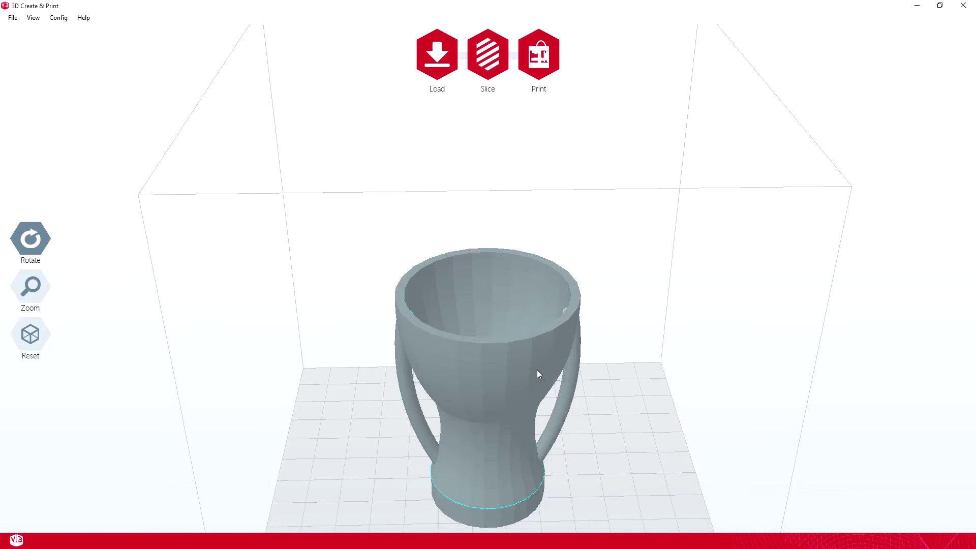
pyautogui.scroll(5, 478, 349)
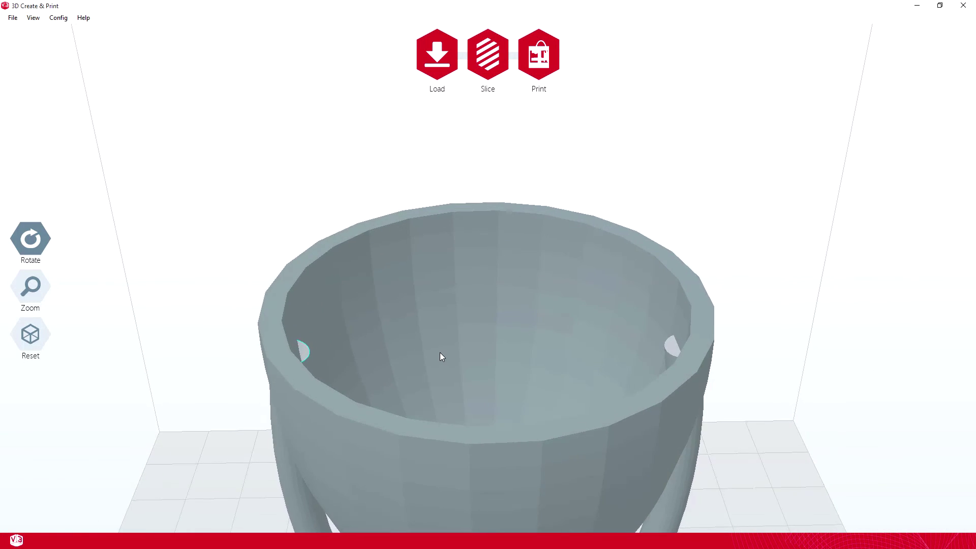
pyautogui.scroll(-4, 442, 355)
pyautogui.scroll(-4, 450, 396)
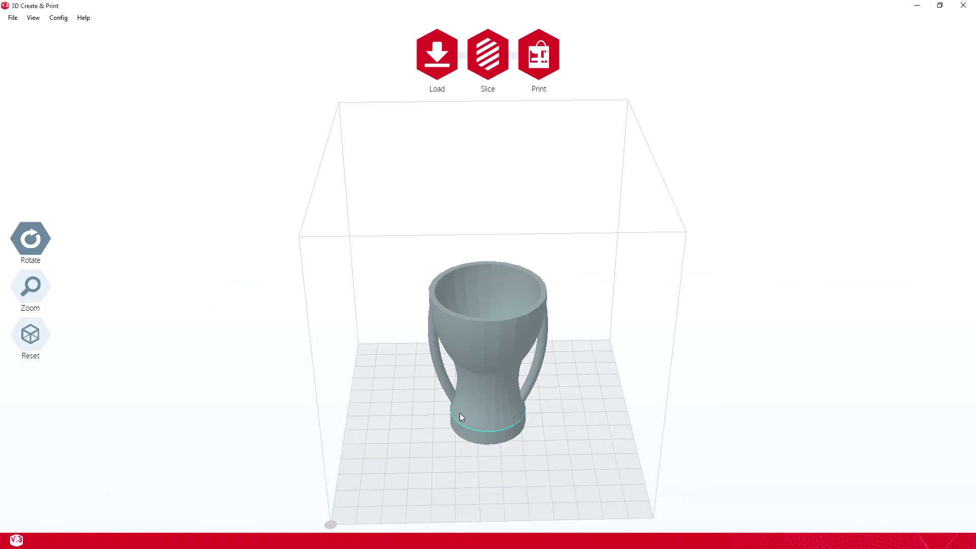
pyautogui.scroll(8, 489, 432)
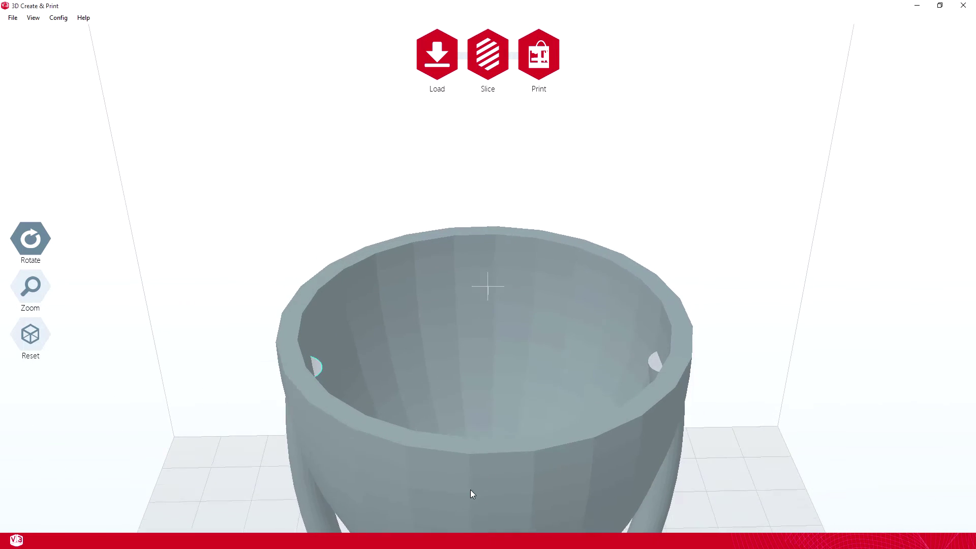
pyautogui.moveTo(464, 451); pyautogui.dragTo(483, 410)
pyautogui.click(318, 302)
pyautogui.click(321, 303)
pyautogui.click(346, 315)
pyautogui.scroll(-5, 348, 318)
pyautogui.scroll(5, 366, 310)
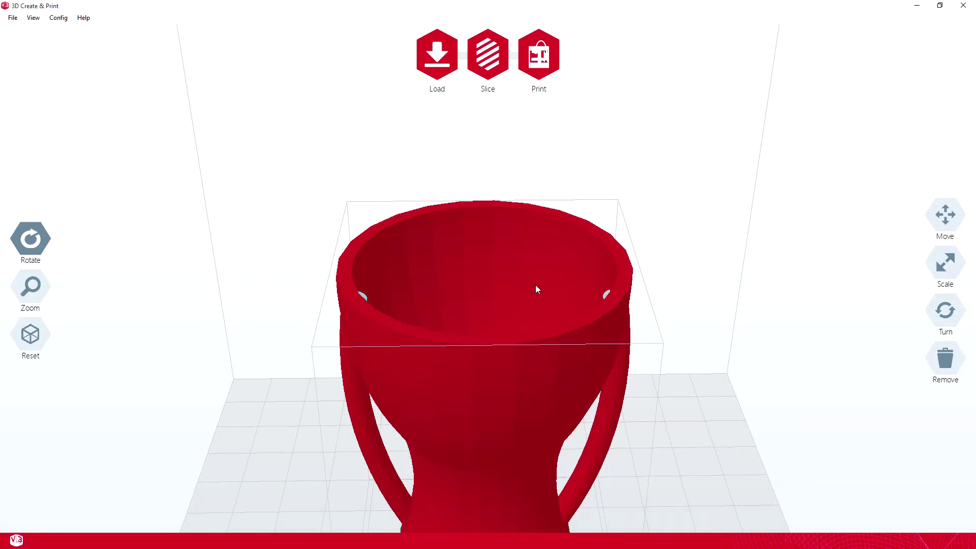
pyautogui.scroll(-5, 535, 288)
pyautogui.moveTo(551, 226)
pyautogui.mouseDown()
pyautogui.moveTo(547, 272)
pyautogui.moveTo(546, 218)
pyautogui.mouseUp()
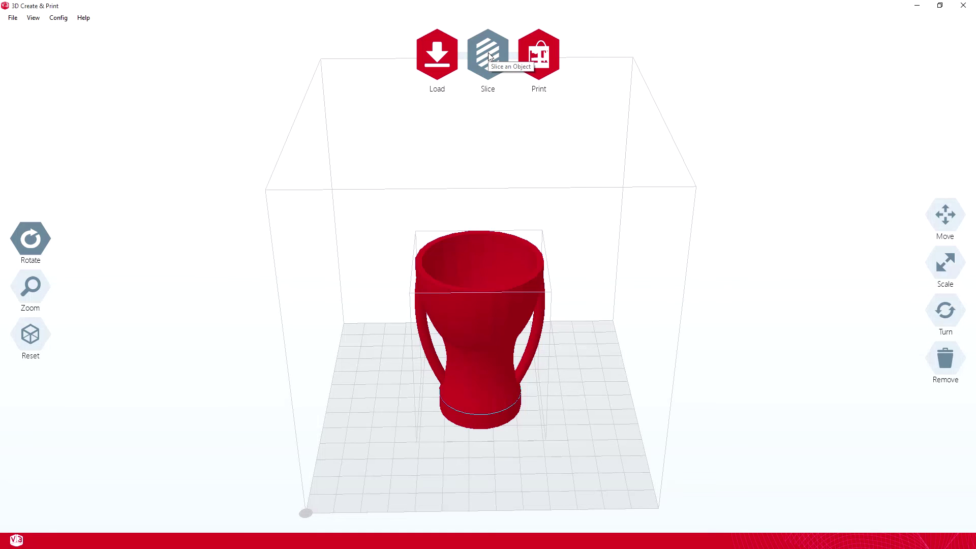
pyautogui.scroll(3, 597, 305)
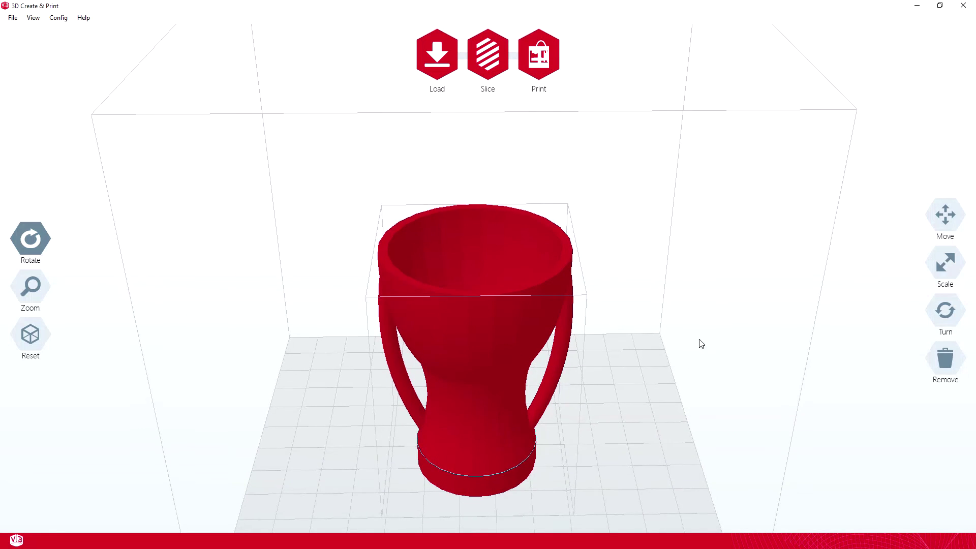
pyautogui.scroll(-4, 691, 355)
pyautogui.scroll(3, 618, 209)
pyautogui.scroll(-4, 688, 319)
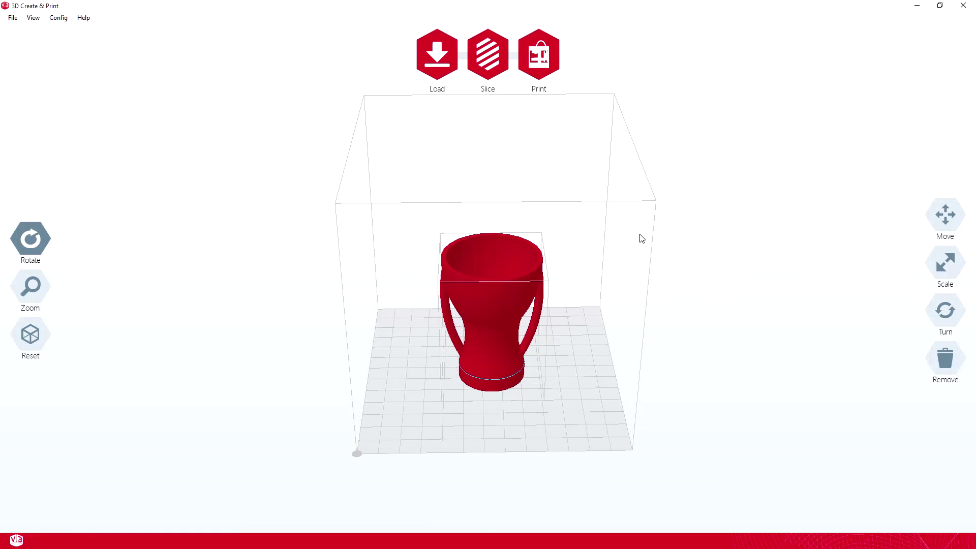
# Move the trophy slightly left and back on the build plate
pyautogui.moveTo(635, 250); pyautogui.dragTo(634, 211, button='middle')
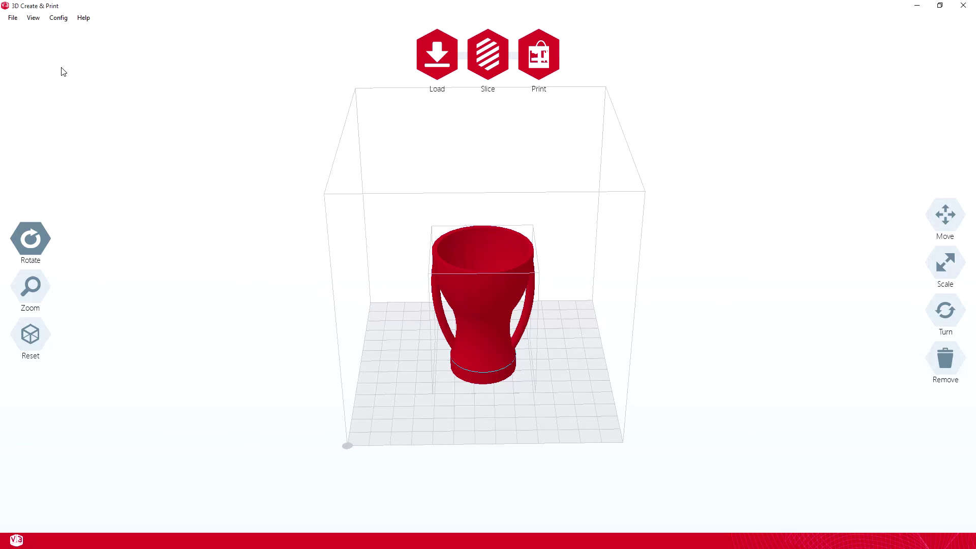
pyautogui.click(57, 18)
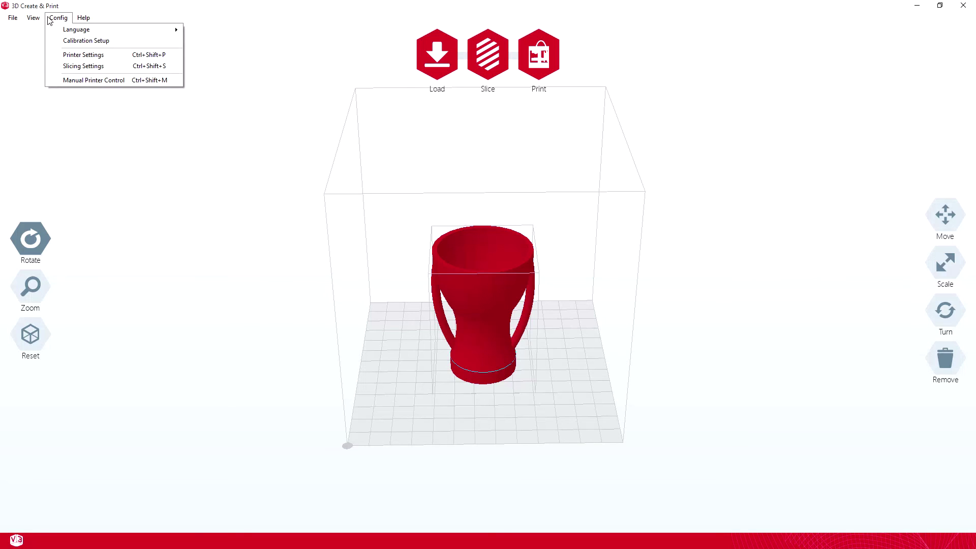
pyautogui.moveTo(35, 20)
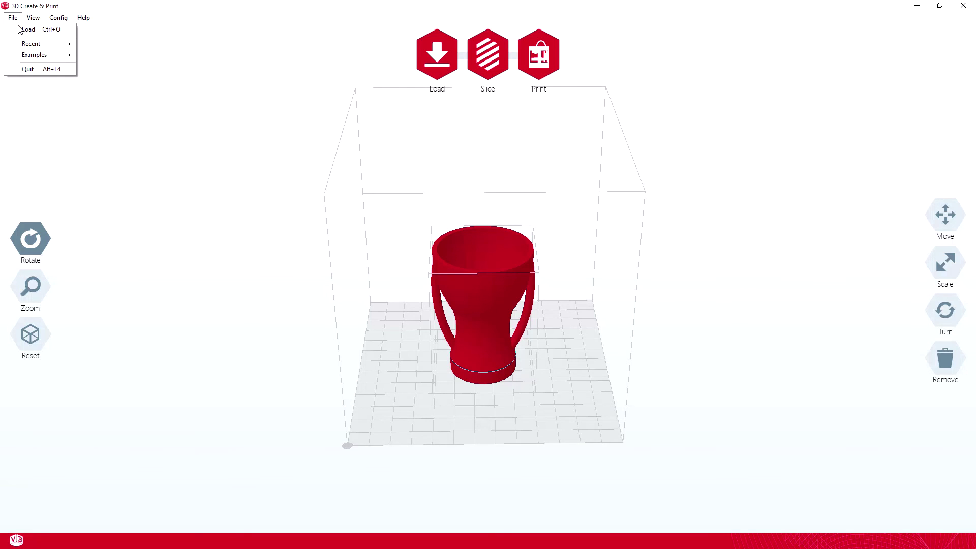
pyautogui.click(251, 167)
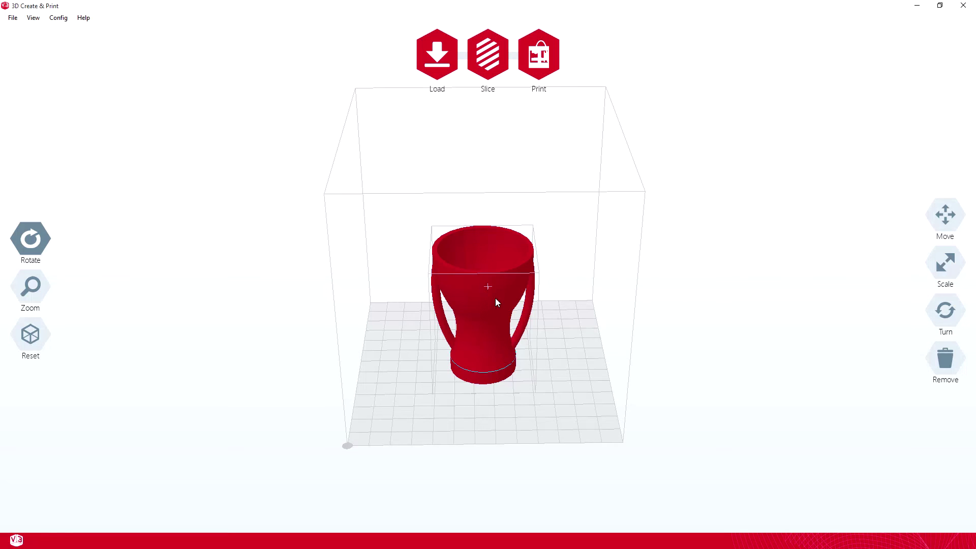
pyautogui.moveTo(496, 300); pyautogui.dragTo(362, 294)
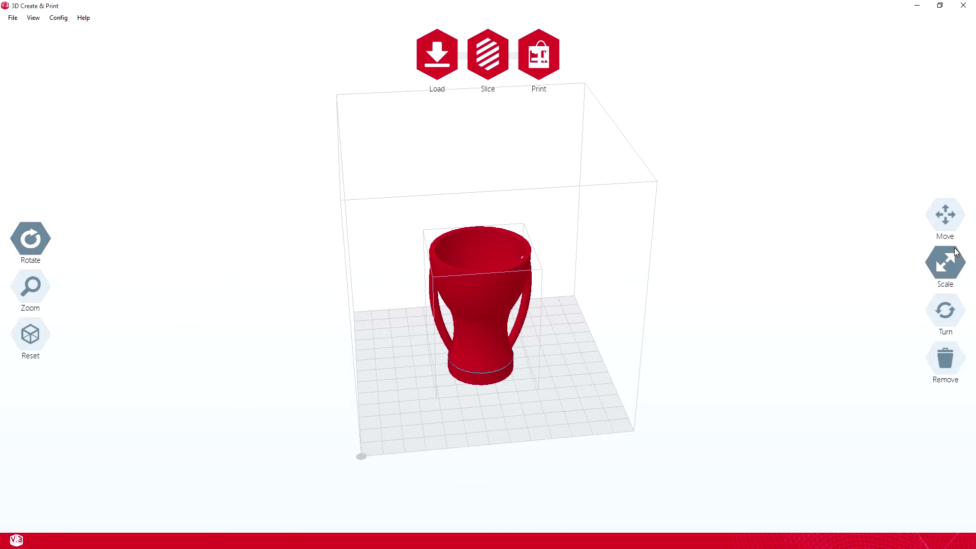
pyautogui.click(944, 219)
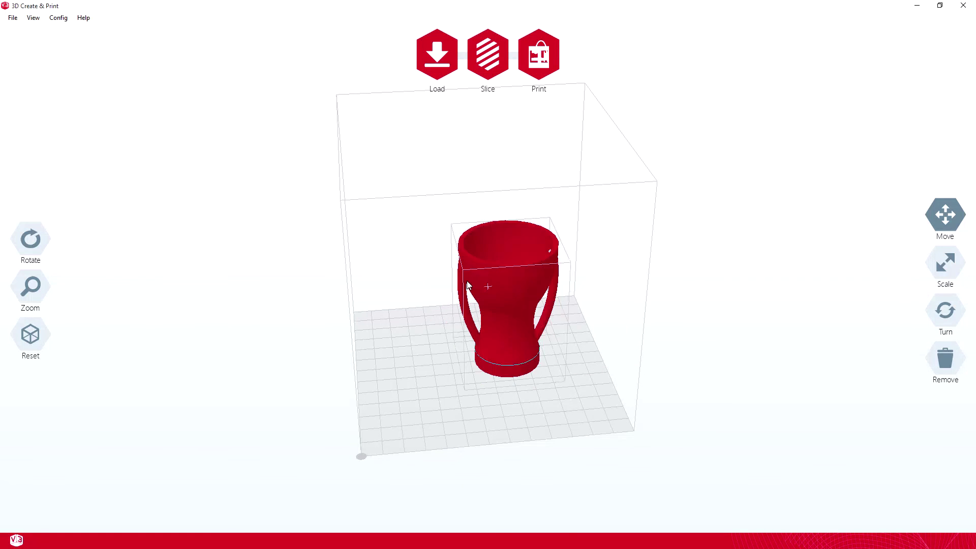
pyautogui.moveTo(474, 281); pyautogui.dragTo(466, 264)
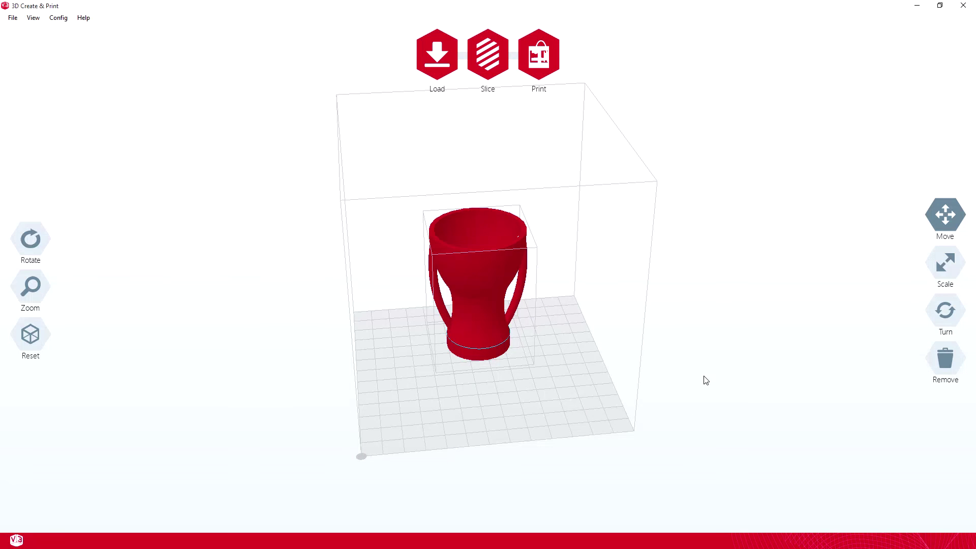
# Scale the trophy much larger, move it left toward the front, and turn it about its vertical axis
pyautogui.click(945, 264)
pyautogui.moveTo(488, 284); pyautogui.dragTo(525, 242)
pyautogui.click(948, 236)
pyautogui.moveTo(583, 286); pyautogui.dragTo(586, 264)
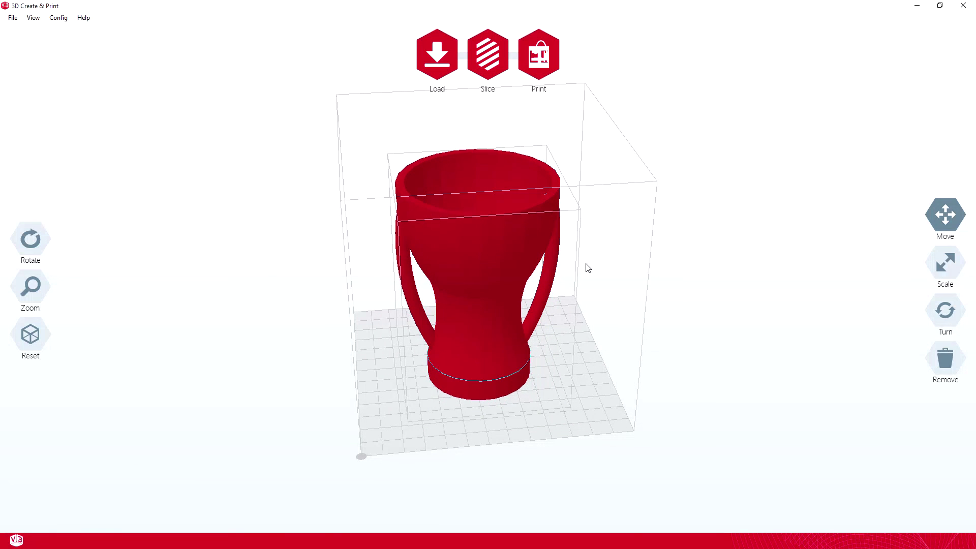
pyautogui.click(958, 312)
pyautogui.moveTo(873, 320); pyautogui.dragTo(477, 317)
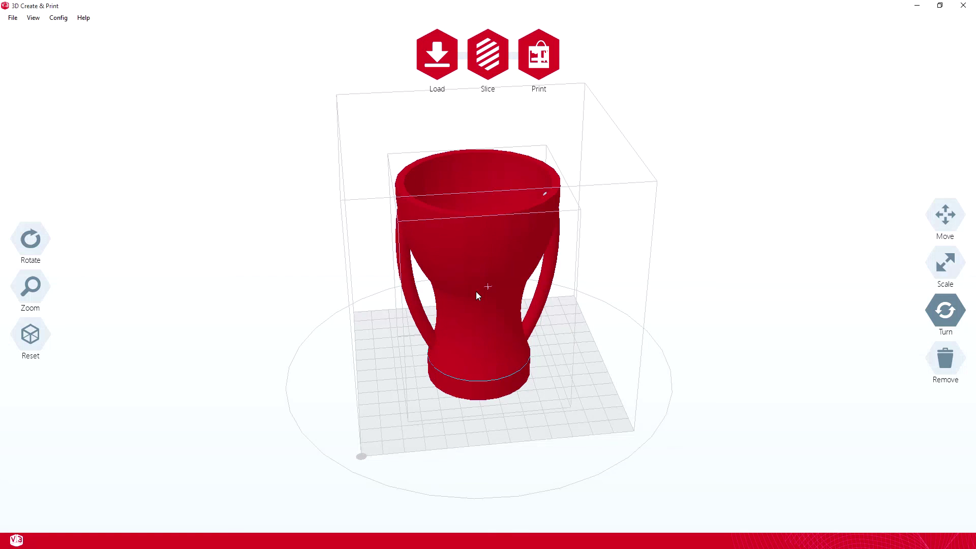
# Turn the trophy so one handle faces the front, then zoom out to view it
pyautogui.moveTo(486, 290); pyautogui.dragTo(681, 354)
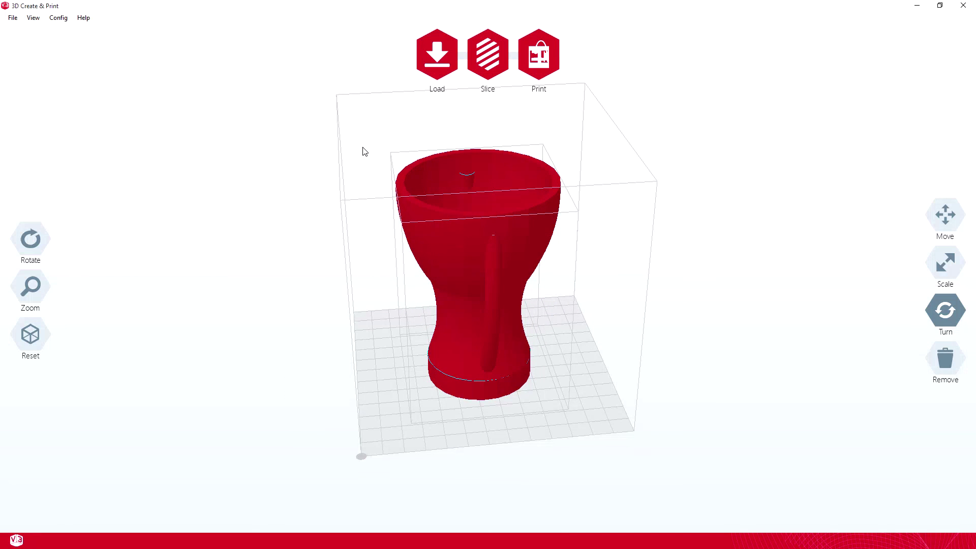
pyautogui.scroll(5, 508, 325)
pyautogui.moveTo(671, 375); pyautogui.dragTo(687, 399)
pyautogui.scroll(-5, 669, 389)
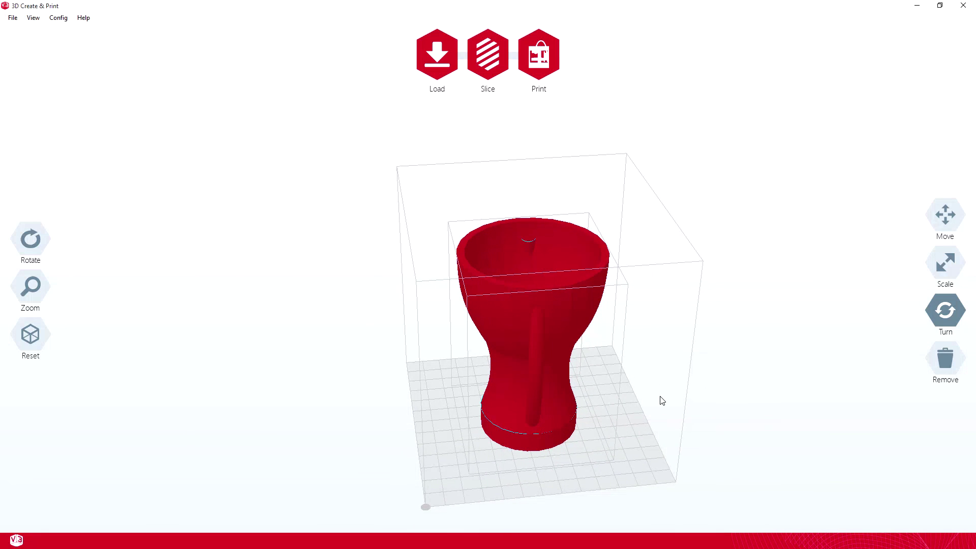